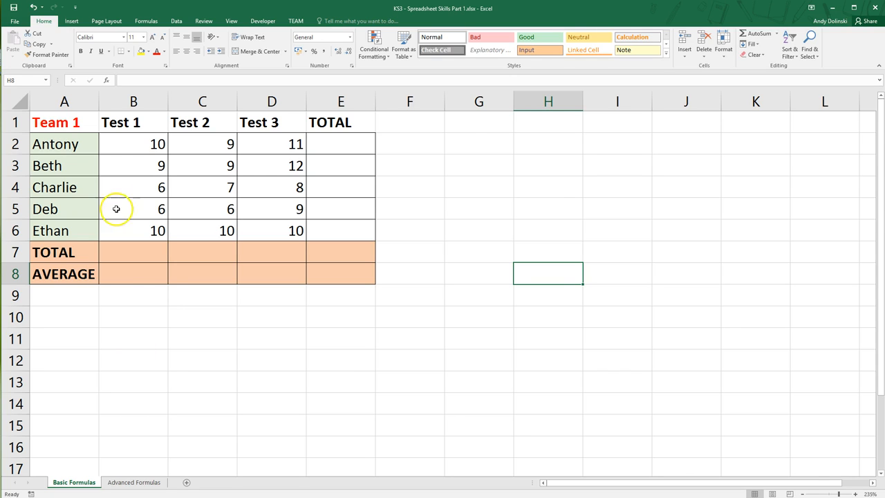
Enter the notes "spreadsheets", "formulas" and "calculate" in cells G2, G3 and G4
click(464, 158)
click(464, 147)
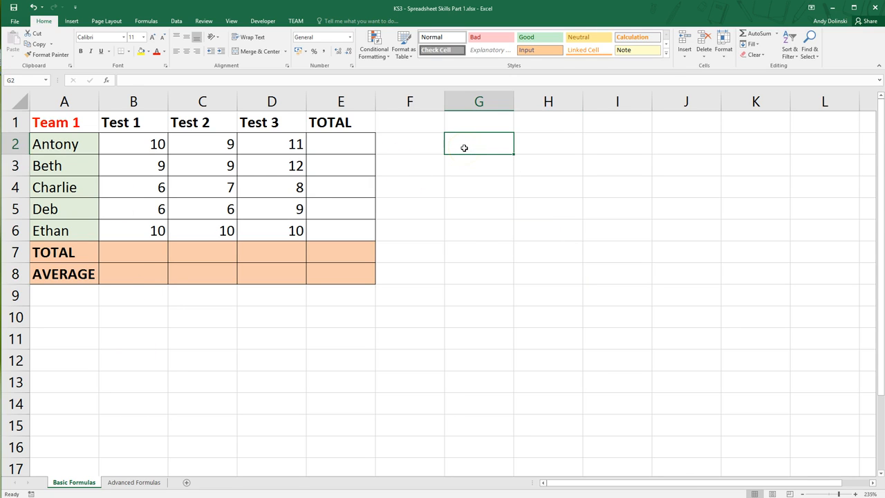
text(spreadsheets)
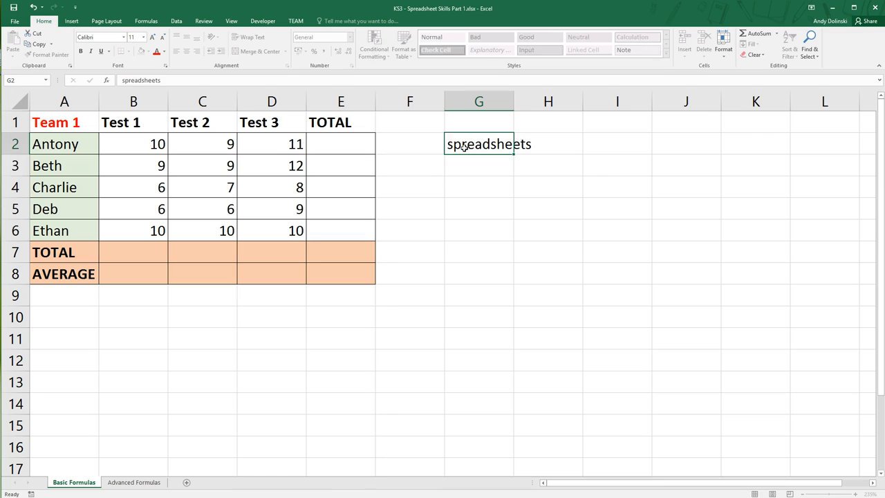
key(Return)
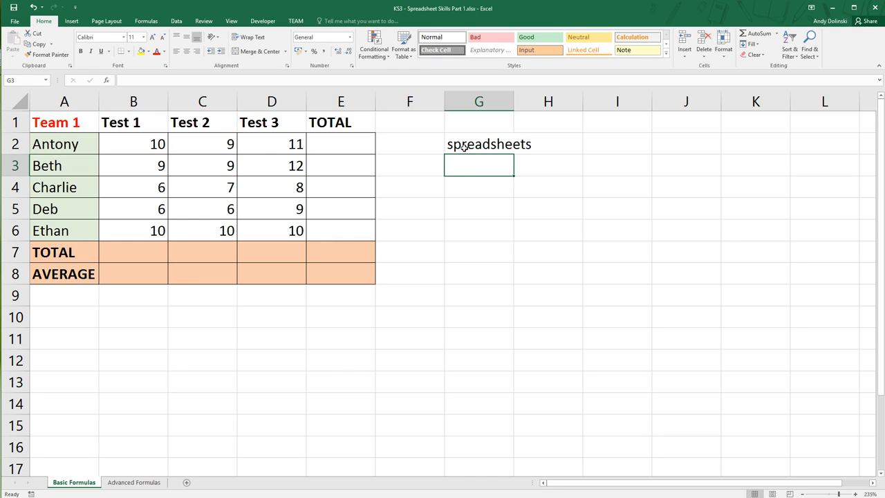
text(forma)
key(BackSpace)
text(ulas)
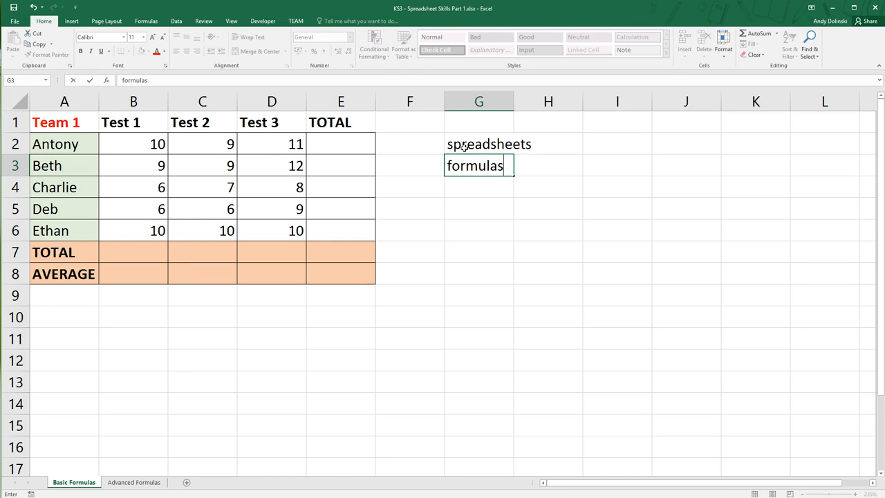
key(Return)
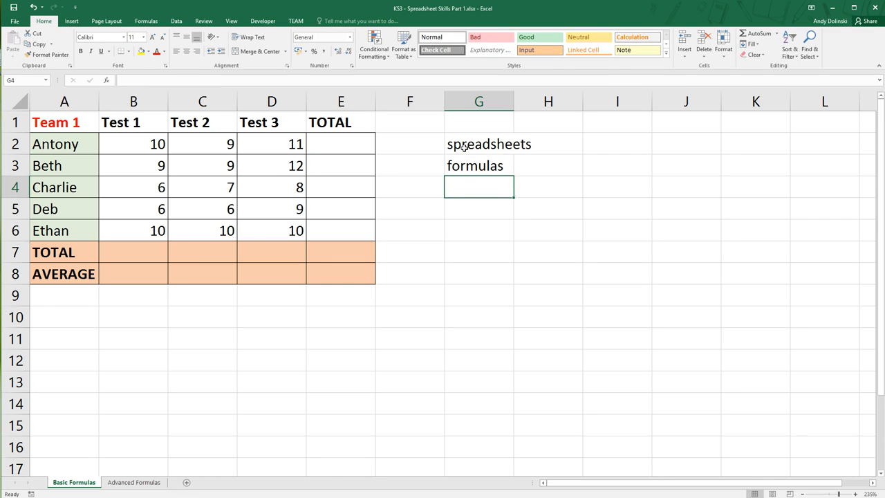
text(calculate)
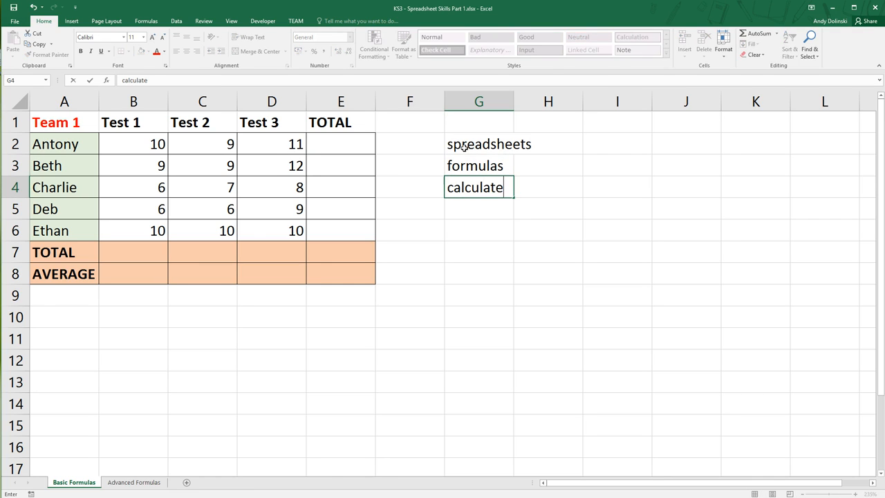
key(Return)
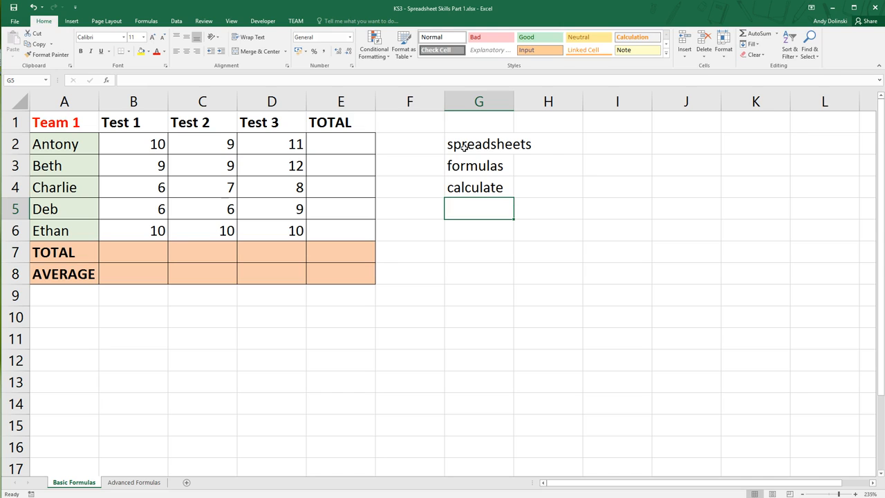
Leave G5 blank and enter "=" in G6 and "cell references" in G7
key(Return)
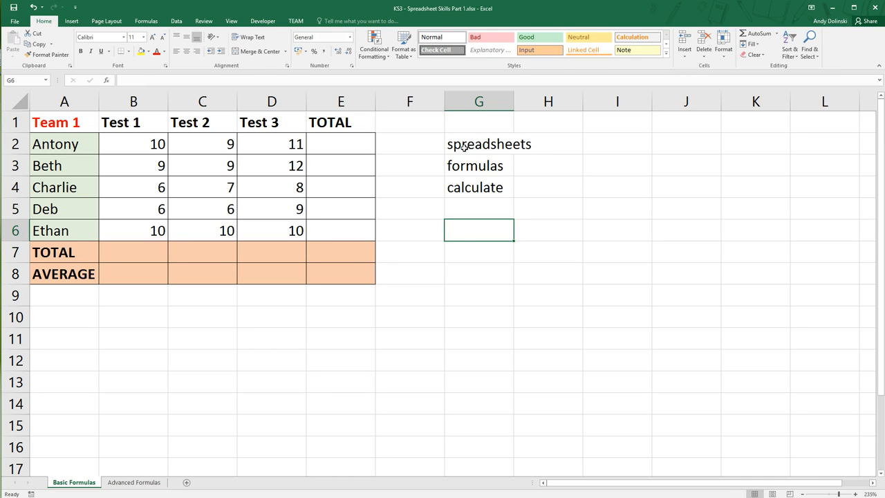
text(=)
key(Return)
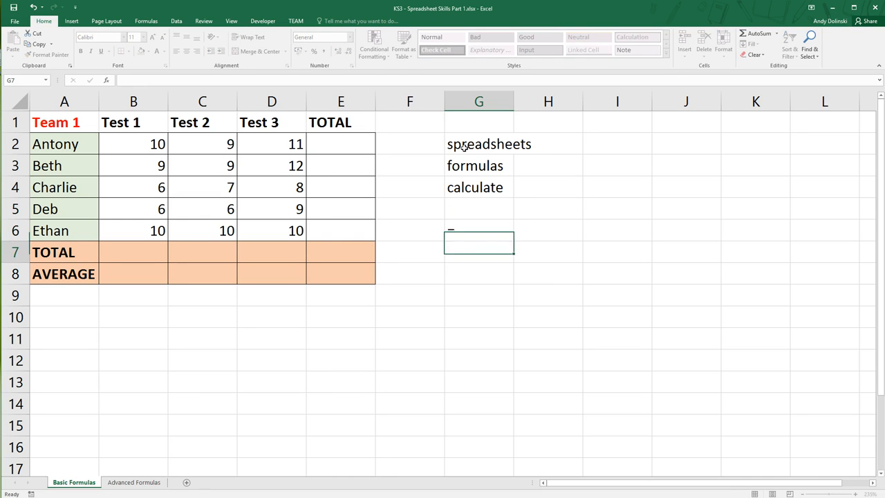
text(cell e)
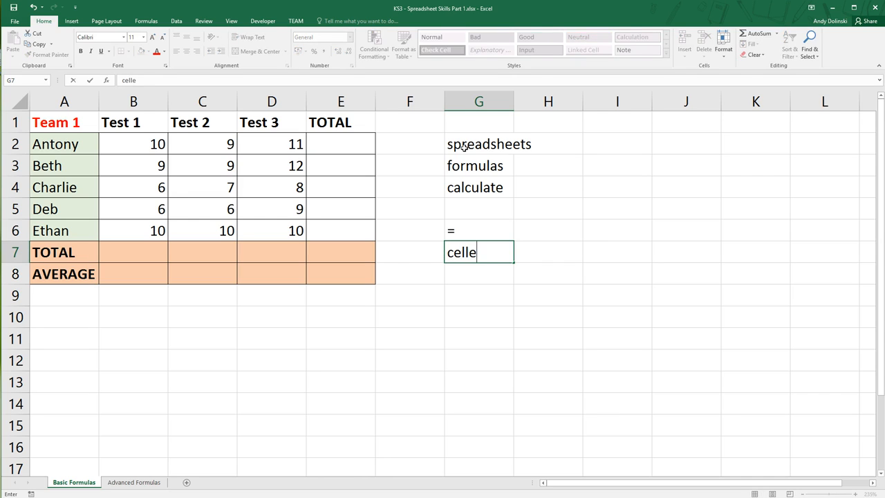
key(BackSpace)
text(refences)
key(BackSpace)
key(BackSpace)
key(BackSpace)
key(BackSpace)
text(rences)
key(Return)
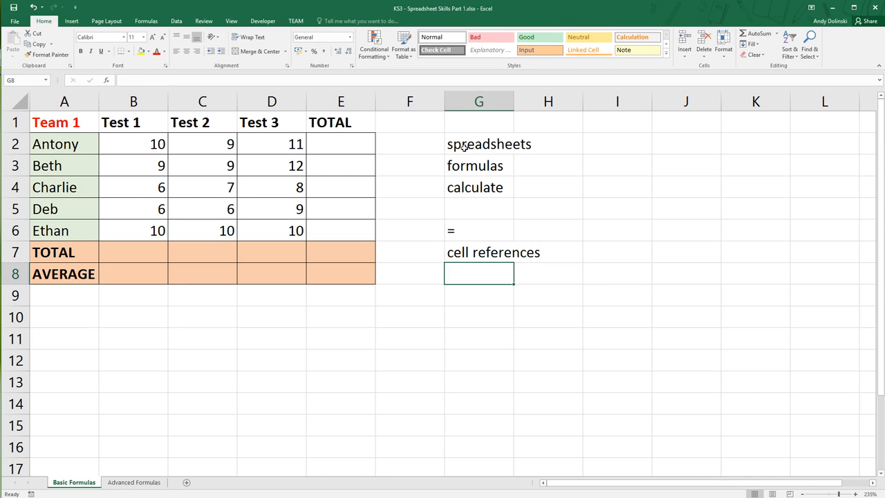
Enter the note "operator + - / *" in cell G8
text(ope)
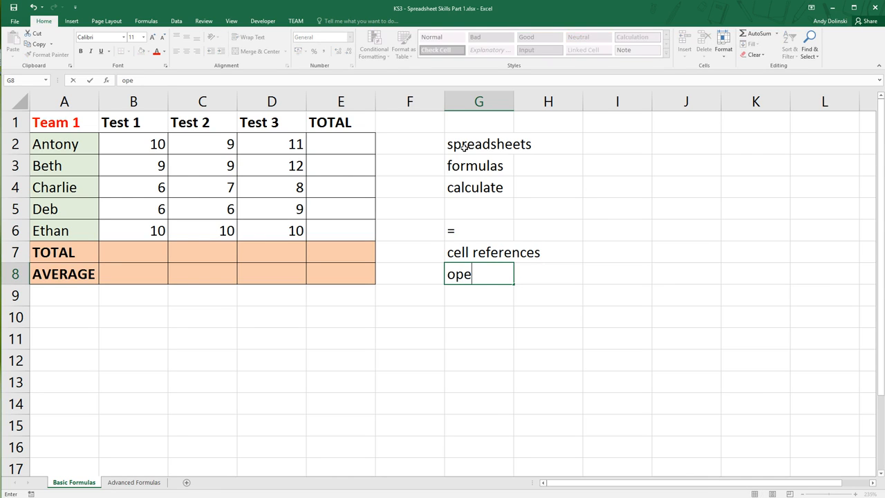
text(rator + - /)
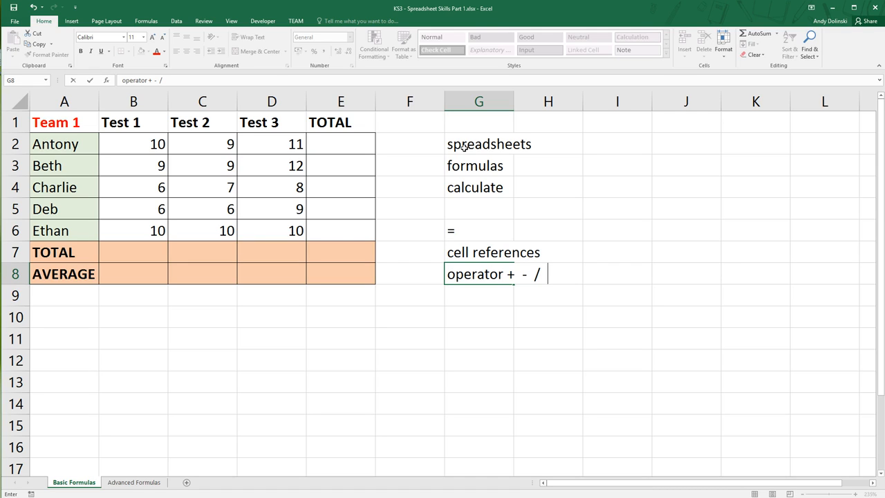
text(  *)
click(518, 309)
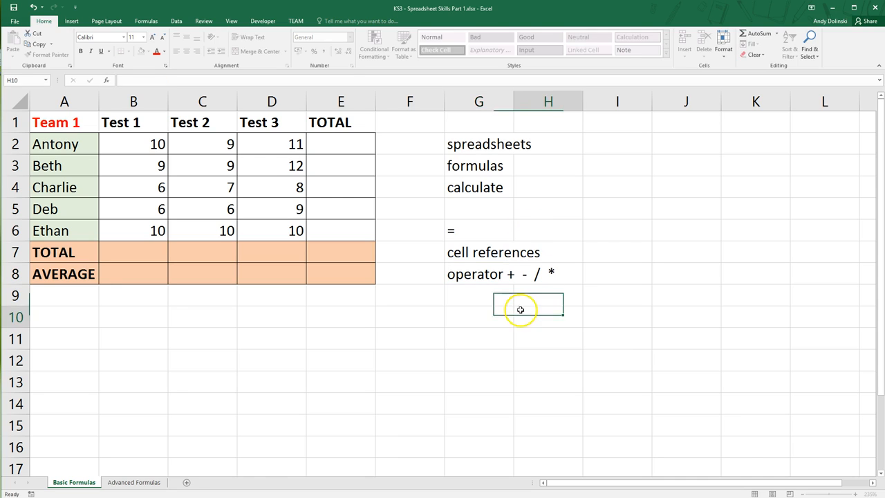
click(472, 305)
click(472, 321)
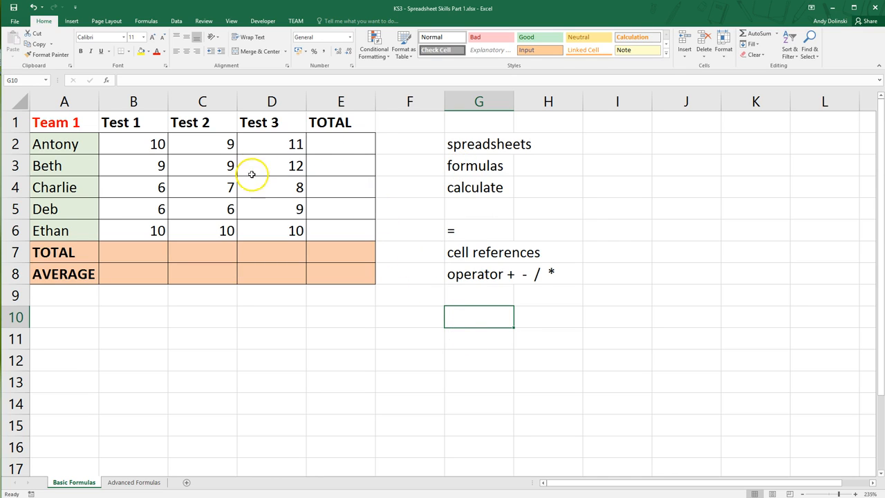
Enter the plain number 30 as the row 2 total in cell E2
click(336, 145)
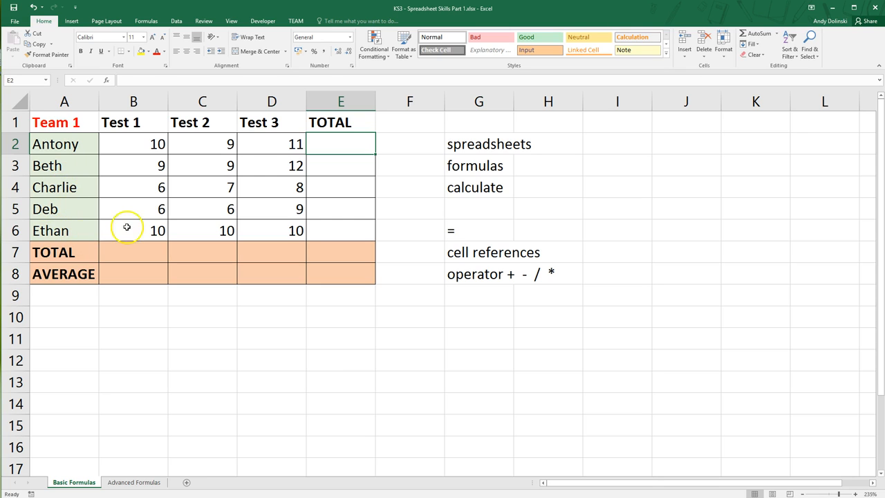
scroll(140, 146, down, 1)
scroll(177, 211, down, 2)
scroll(182, 233, up, 3)
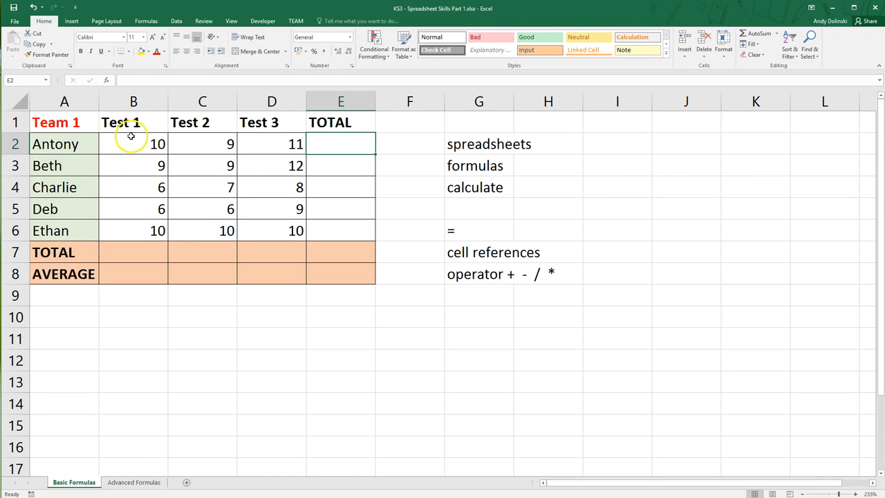
drag(69, 144, 330, 139)
drag(50, 166, 337, 159)
click(333, 142)
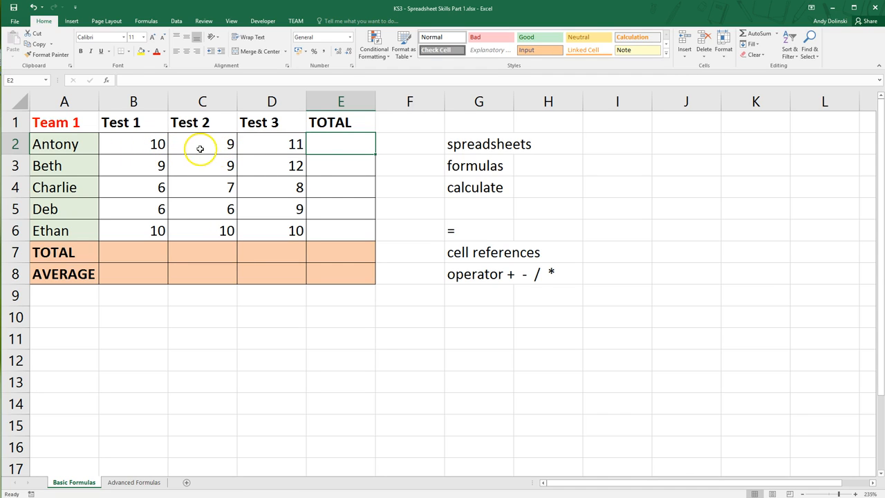
text(30)
key(Return)
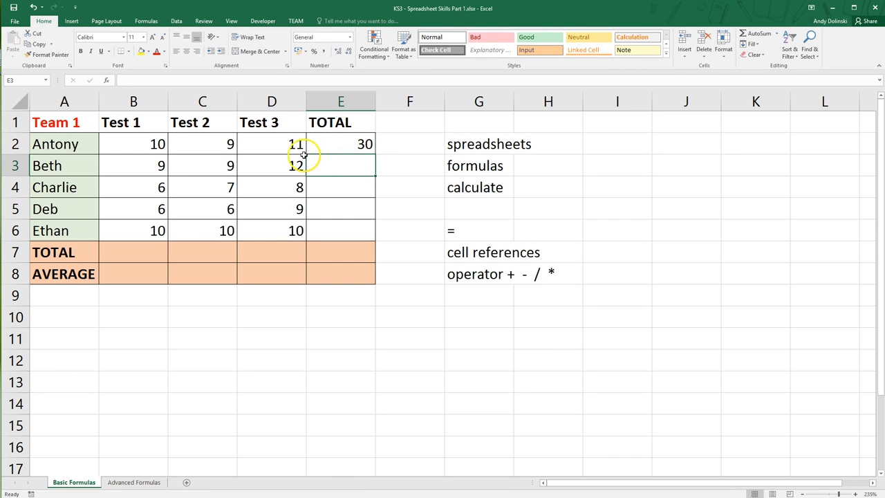
Change the Test 2 score in C2 to 11 and manually update the total in E2 to 32
click(223, 143)
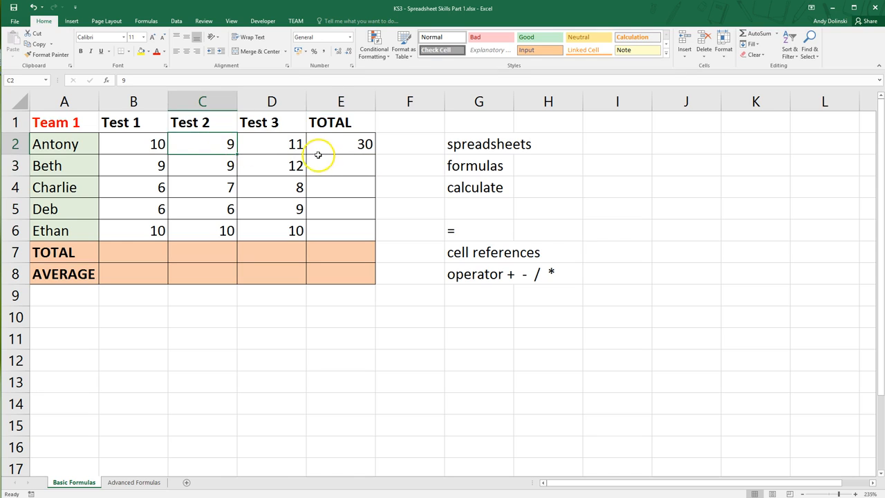
text(11)
key(Return)
click(361, 143)
text(32)
key(Return)
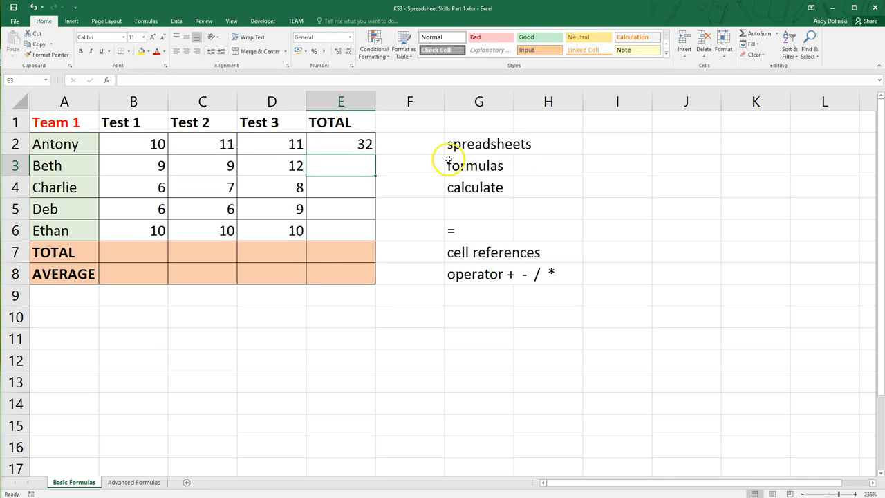
Clear the manually entered total in E2 and set the Test 2 score in C2 back to 9
click(365, 147)
key(Delete)
click(204, 146)
text(9)
key(Return)
Enter the formula =B2+C2+D2 in E2 to total the first student's three test scores
click(337, 144)
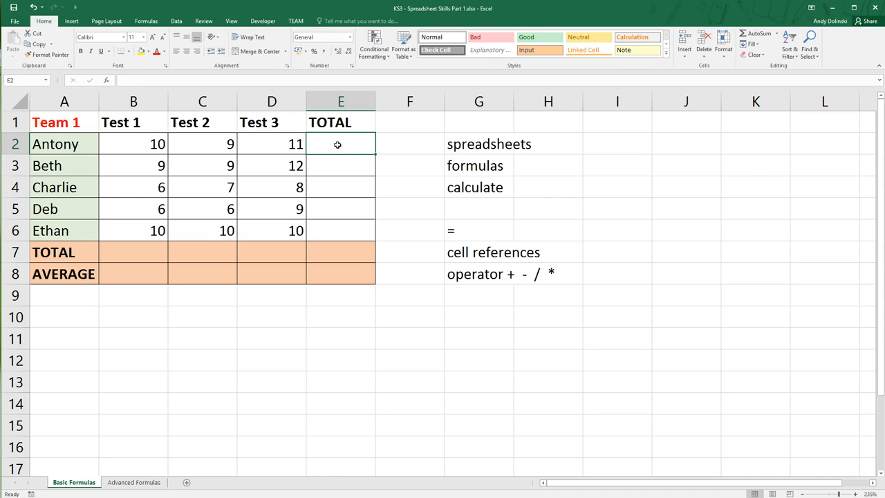
text(=)
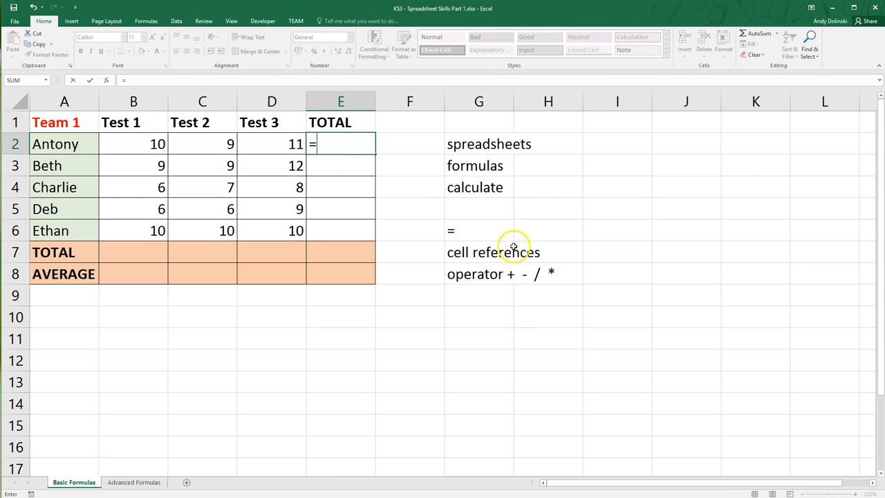
click(143, 144)
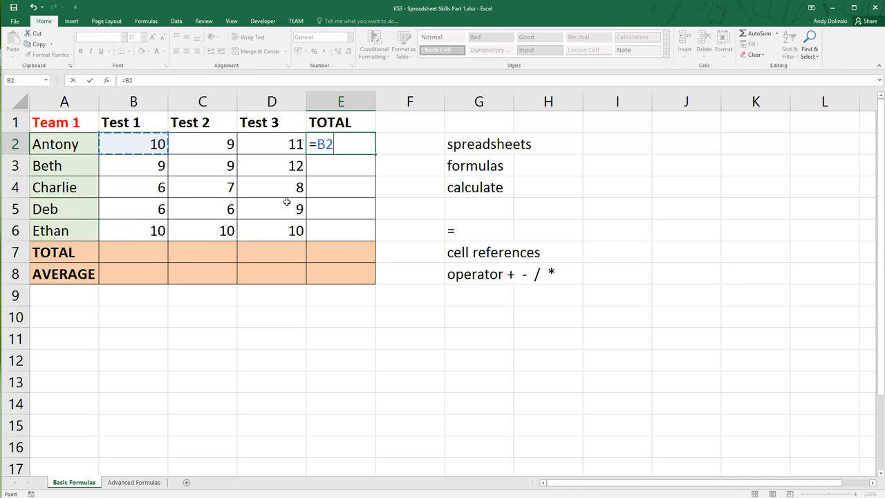
text(+)
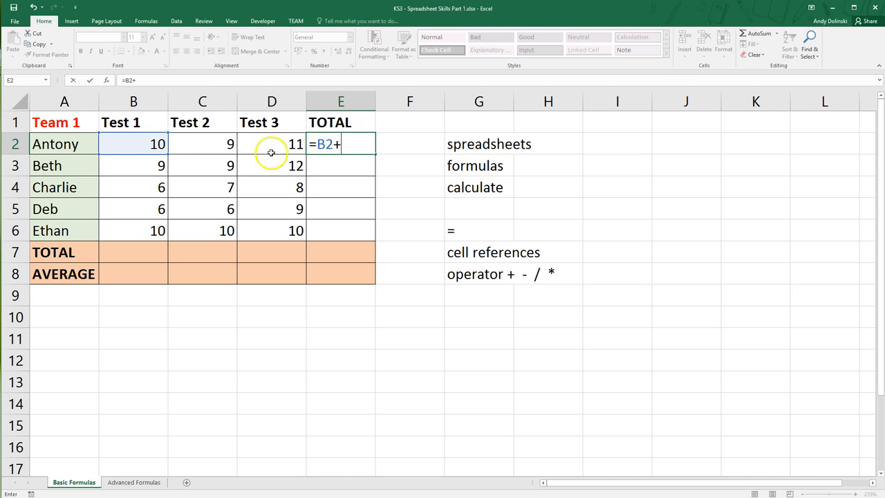
click(218, 143)
text(+)
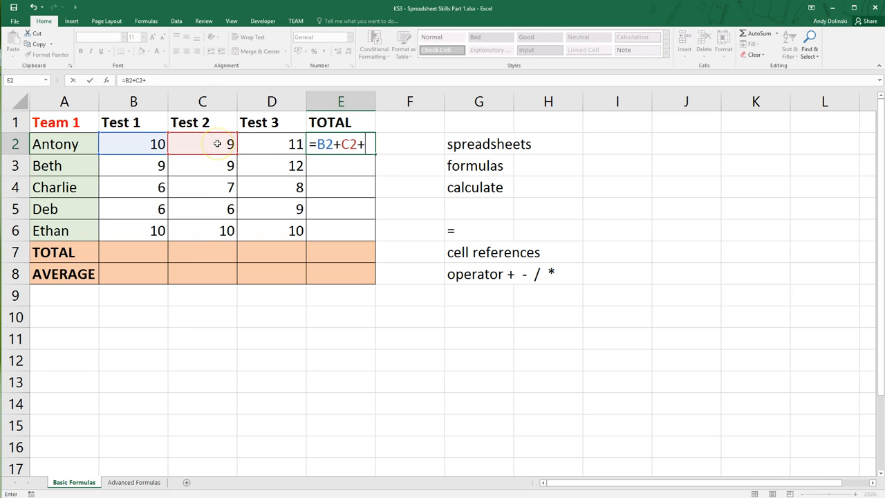
click(260, 145)
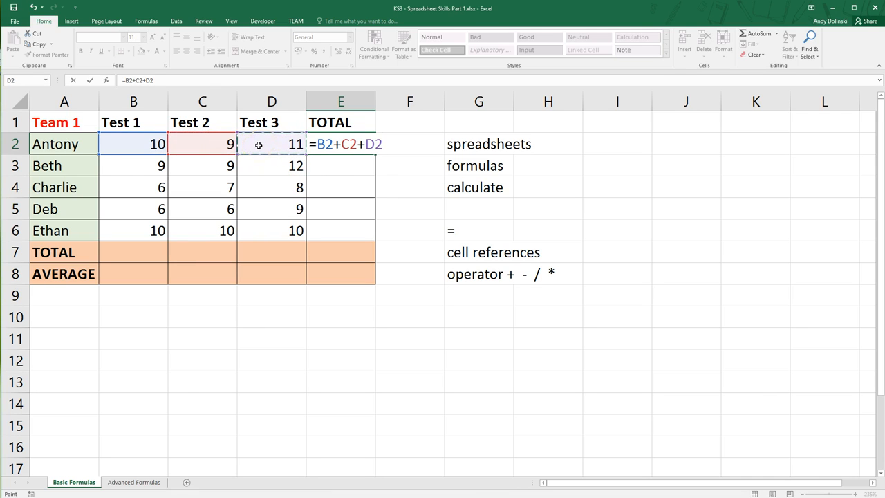
key(Return)
Change the Test 2 score in C2 to 11 to test the total formula in E2
click(328, 146)
click(211, 148)
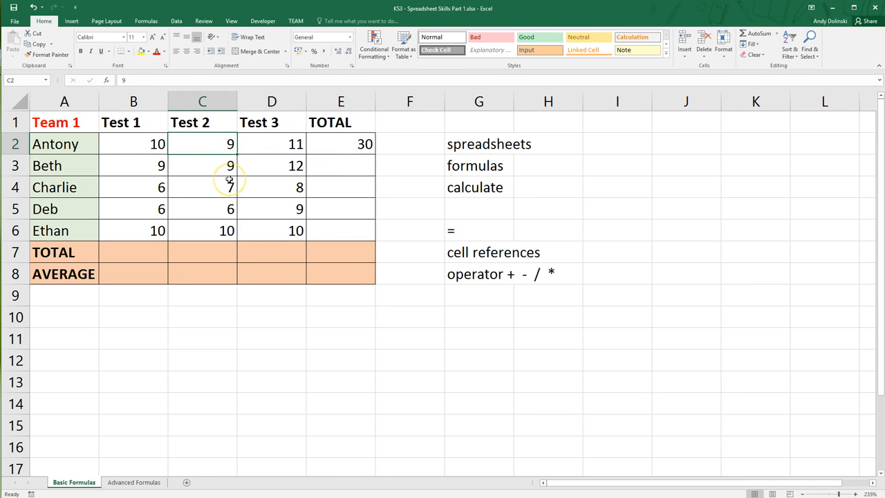
text(11)
key(Return)
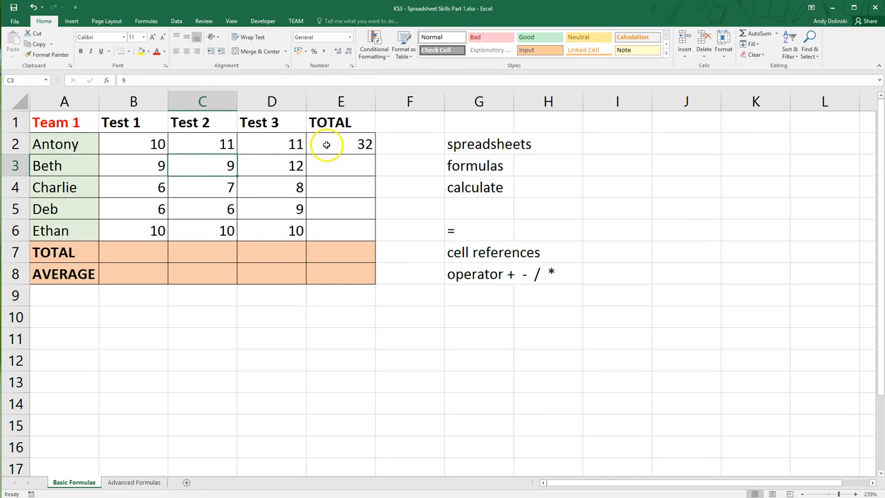
Enter the formula =B3+C3+D3 in E3 to total the second student's three test scores
click(354, 168)
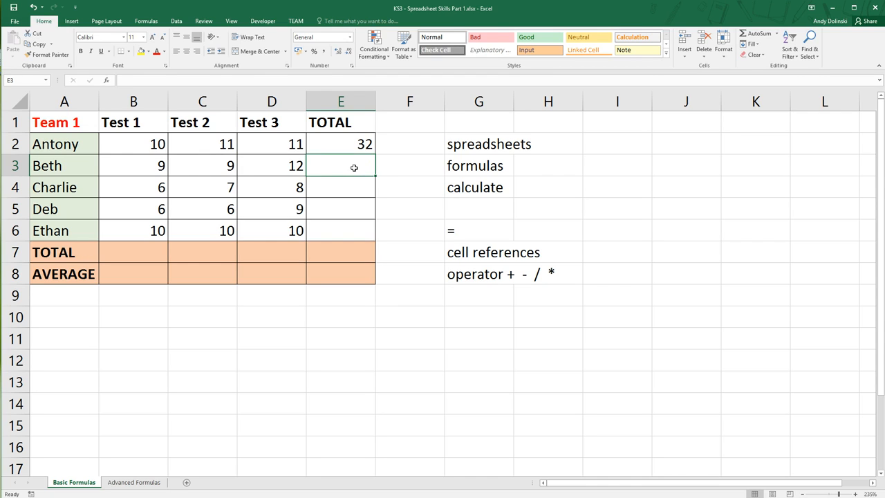
text(=)
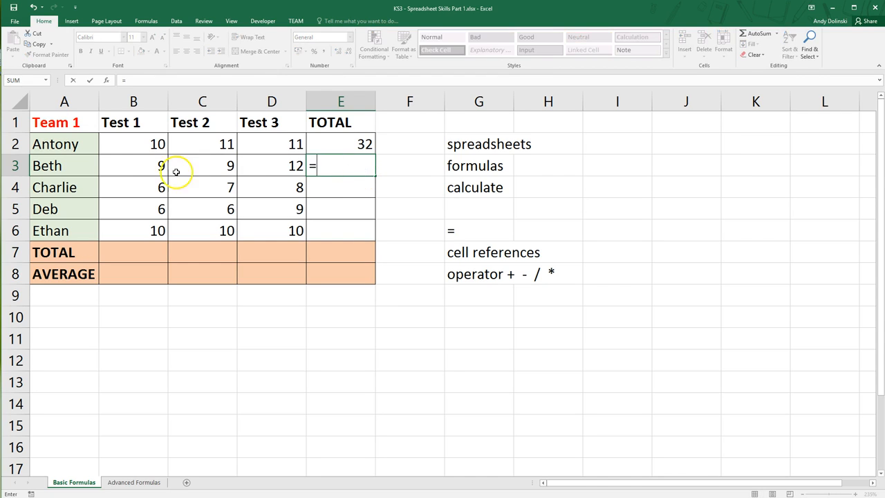
click(153, 170)
text(+)
click(197, 173)
text(+)
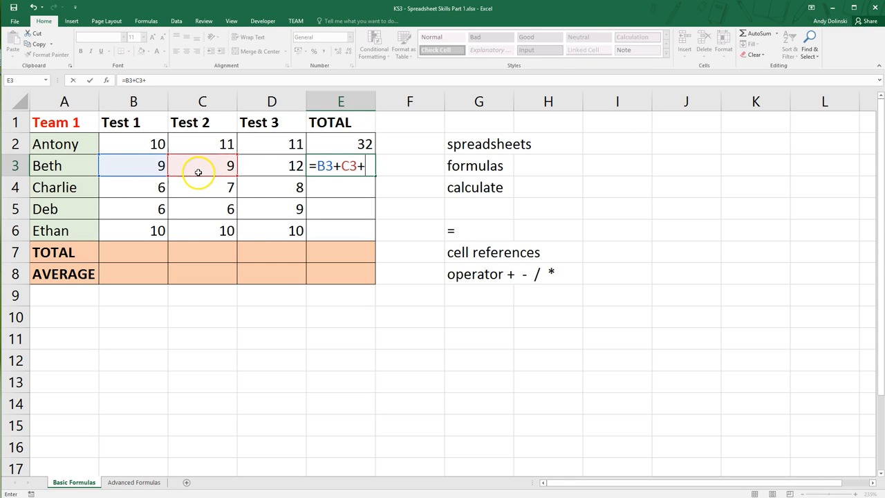
click(251, 174)
key(Return)
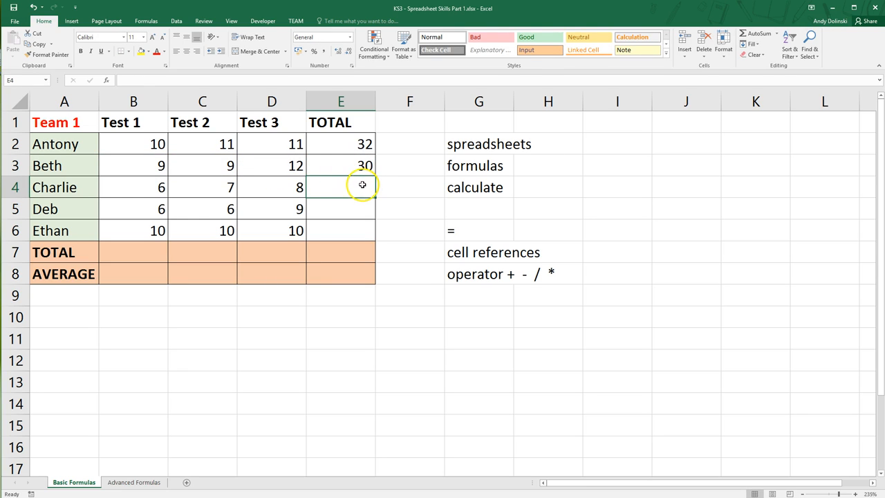
Enter the formula =B4+C4+D4 in E4 to total the third student's three test scores
text(=)
click(140, 188)
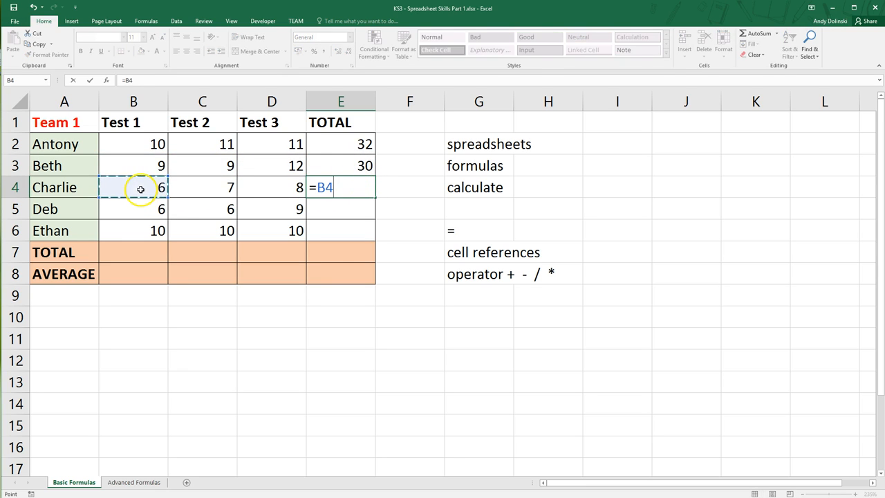
text(+)
click(230, 189)
text(+)
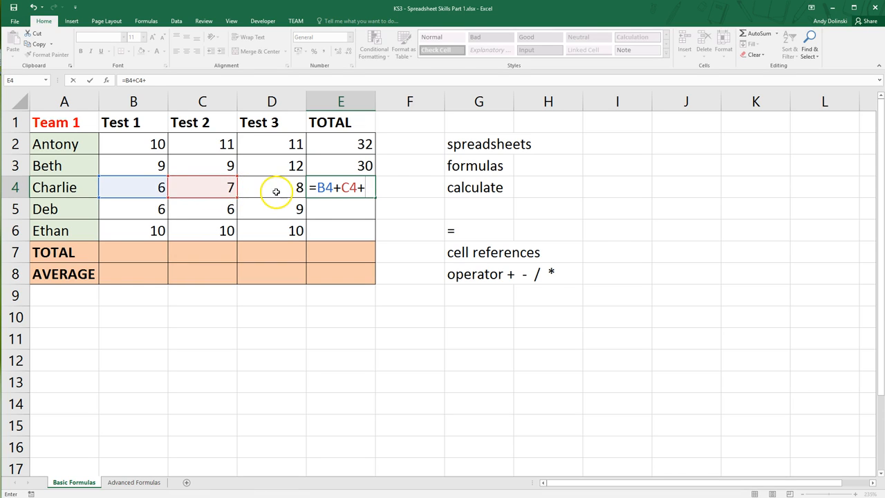
click(276, 191)
key(Return)
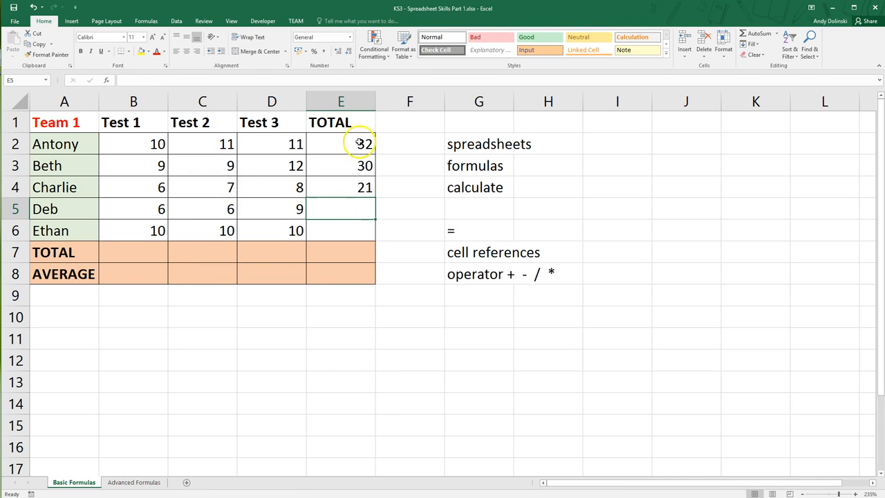
Review the total formulas in E2 to E4 and fill the E2:E4 formula pattern down through E6
drag(362, 144, 366, 182)
click(399, 191)
click(361, 143)
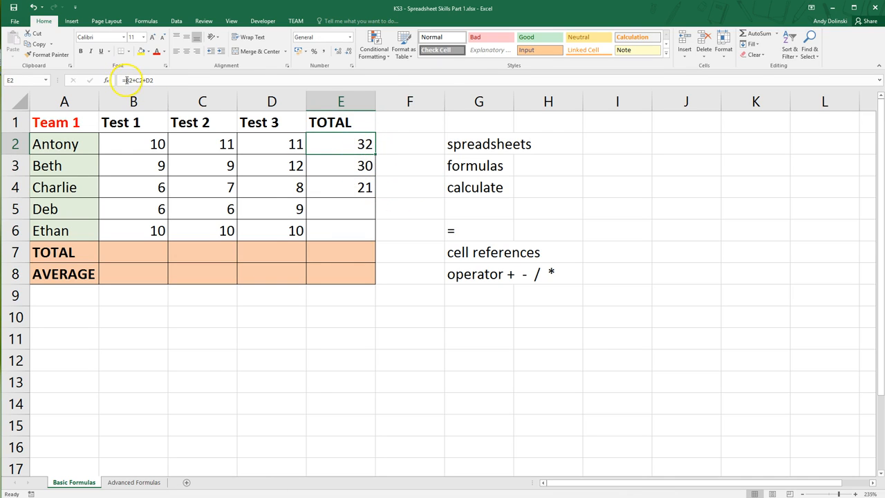
click(328, 166)
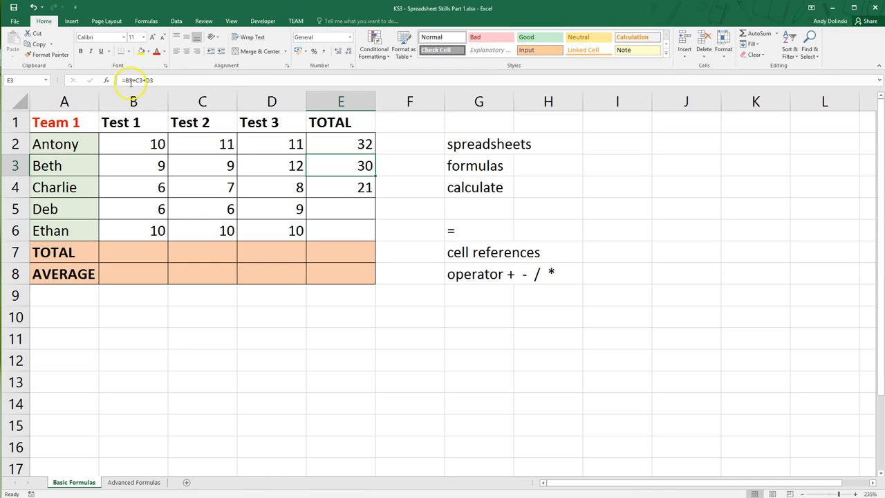
click(338, 184)
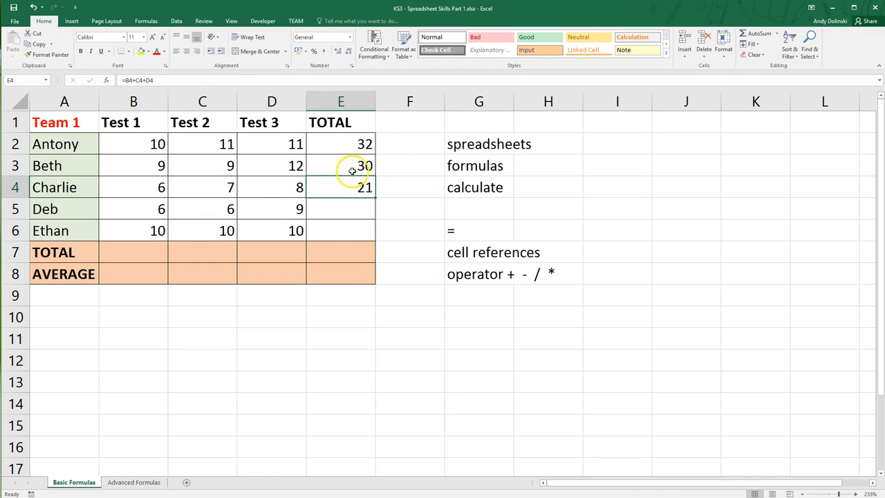
drag(344, 143, 372, 193)
drag(348, 142, 352, 192)
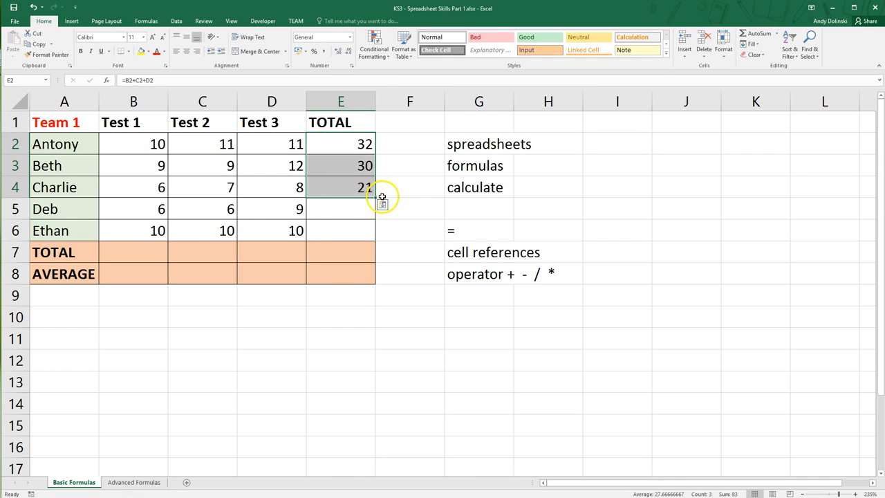
drag(374, 198, 357, 233)
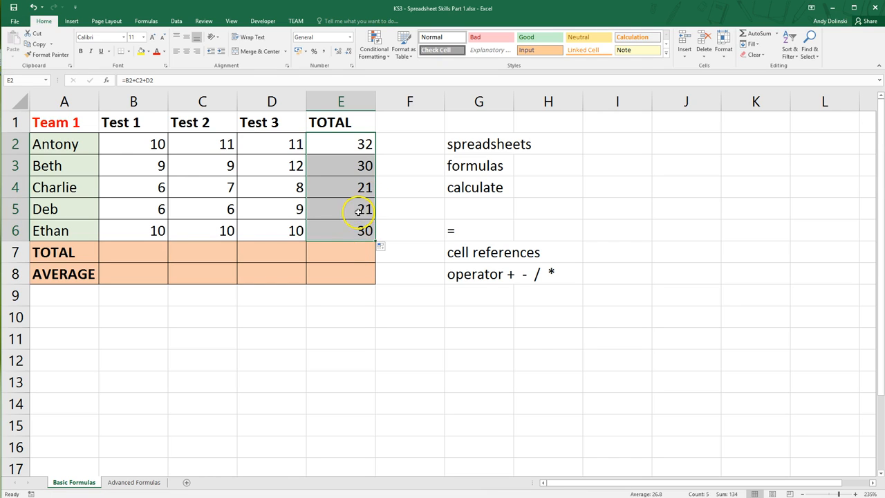
Check the cell references in the total formulas in E4, E5 and E6
click(358, 210)
click(357, 228)
click(352, 211)
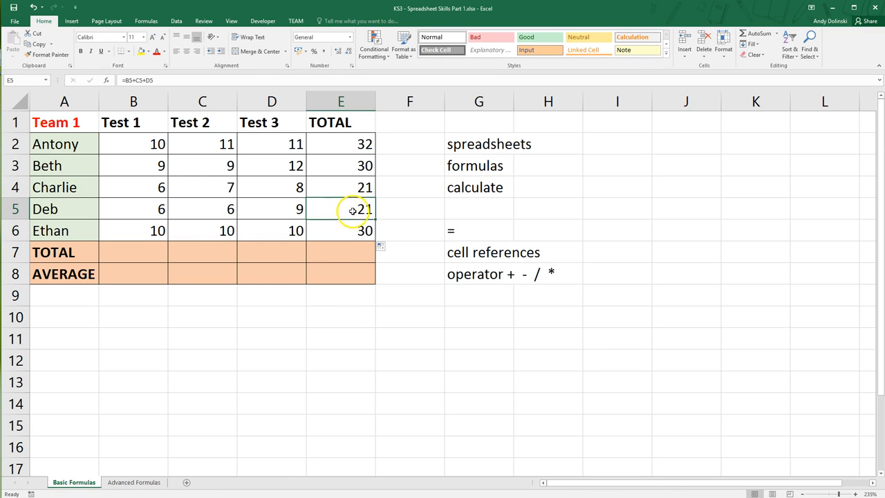
click(349, 189)
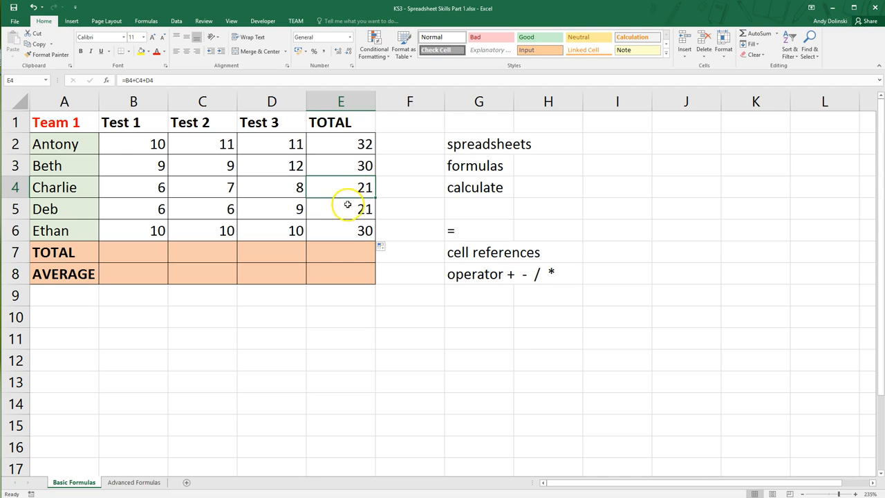
click(348, 206)
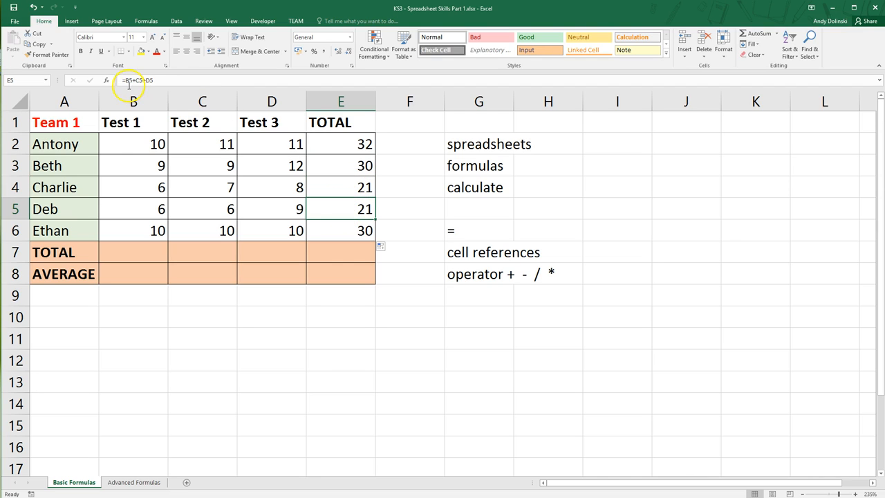
click(333, 232)
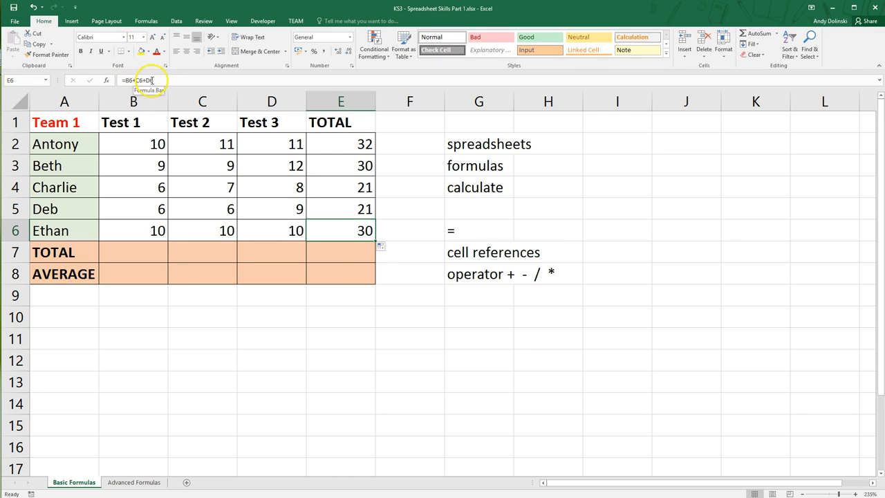
Enter the formula =B2+B3+B4+B5+B6 in B7 to total all Test 1 scores
click(135, 256)
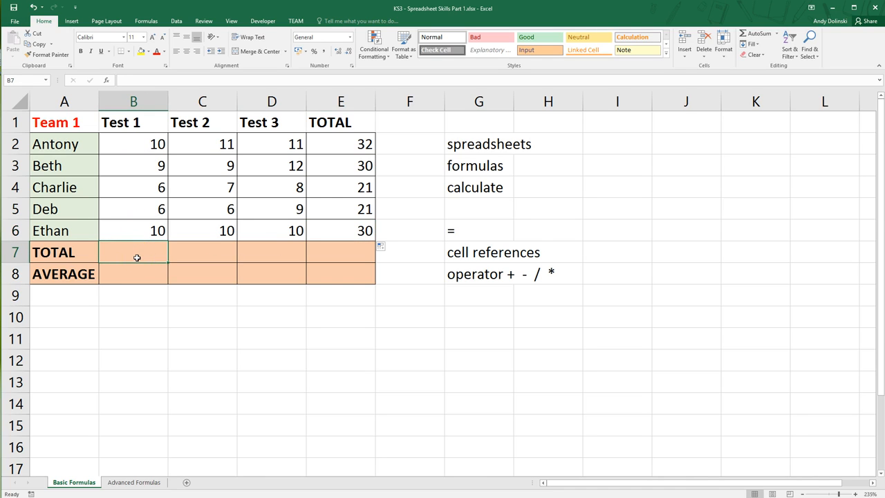
text(=)
click(145, 143)
text(+)
click(152, 167)
text(+)
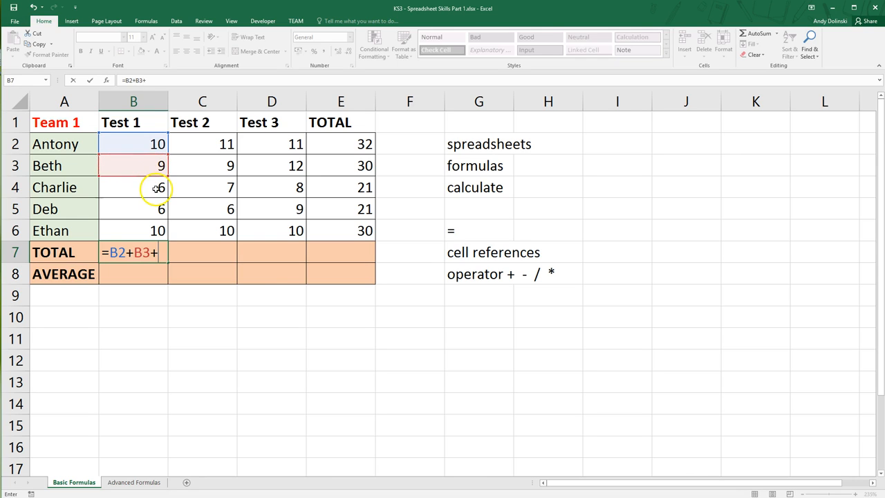
click(153, 188)
text(+)
click(159, 211)
text(+)
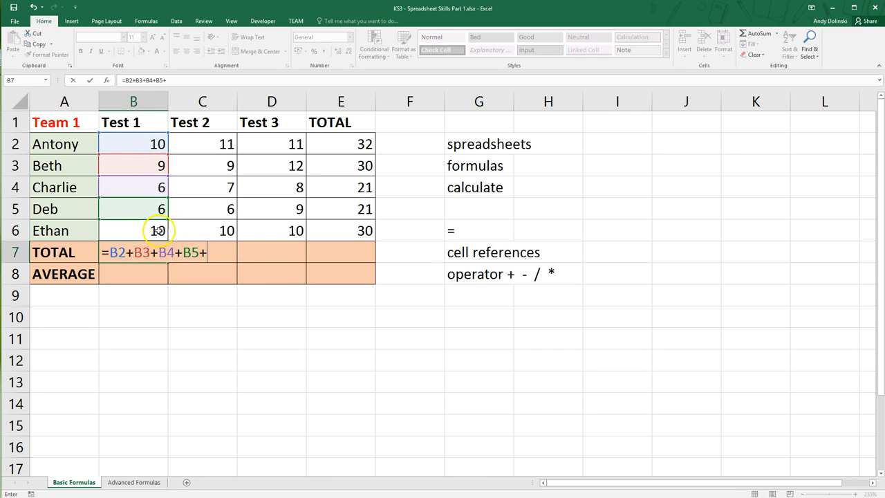
click(155, 233)
key(Return)
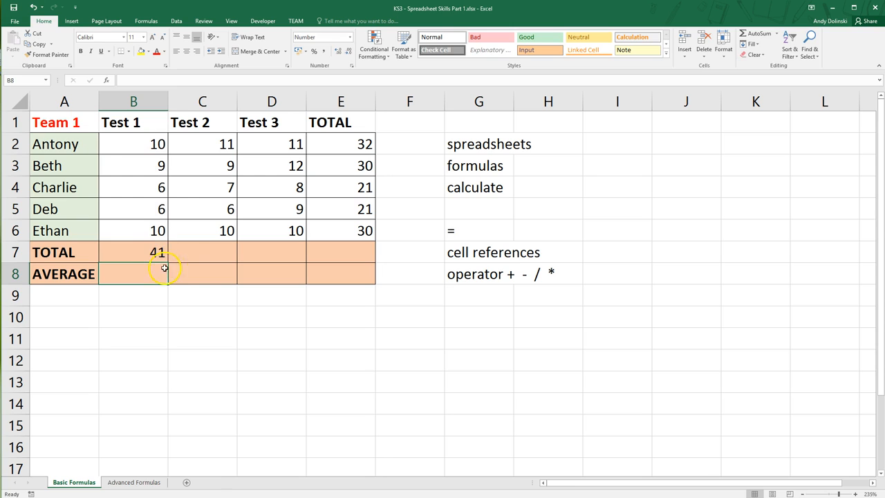
Enter the formula =C2+C3+C4+C5+C6 in C7 to total all Test 2 scores
click(213, 257)
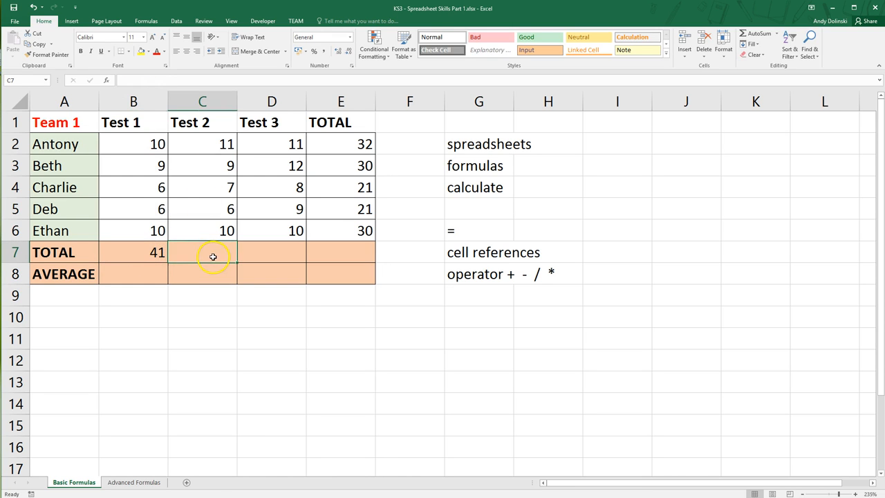
text(=)
scroll(207, 152, down, 1)
scroll(225, 175, up, 1)
click(216, 145)
text(+)
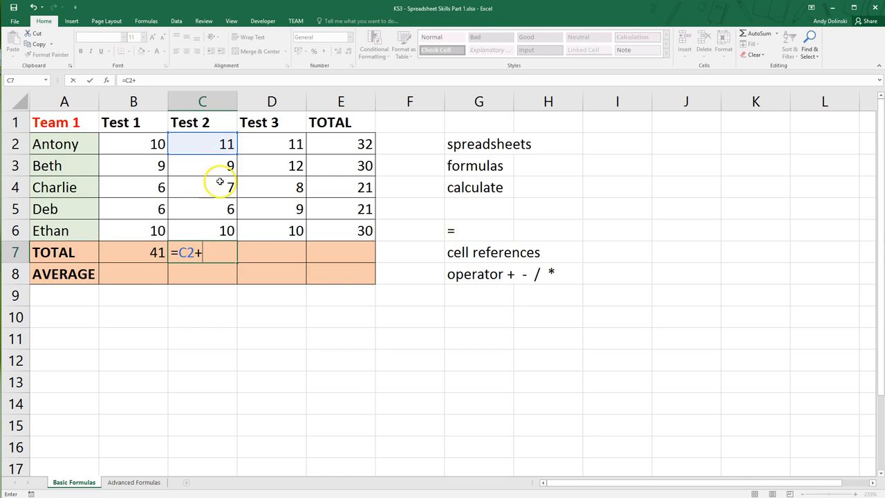
click(219, 165)
text(+)
click(218, 191)
text(+)
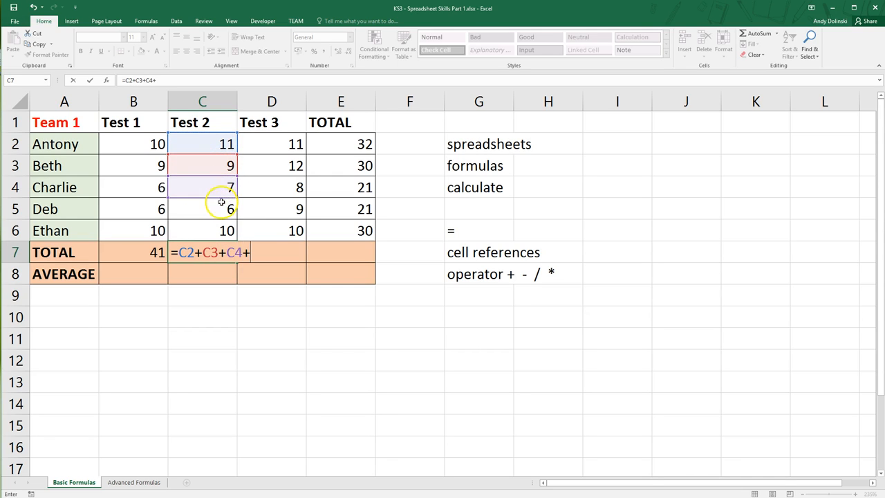
click(220, 207)
text(+)
click(212, 231)
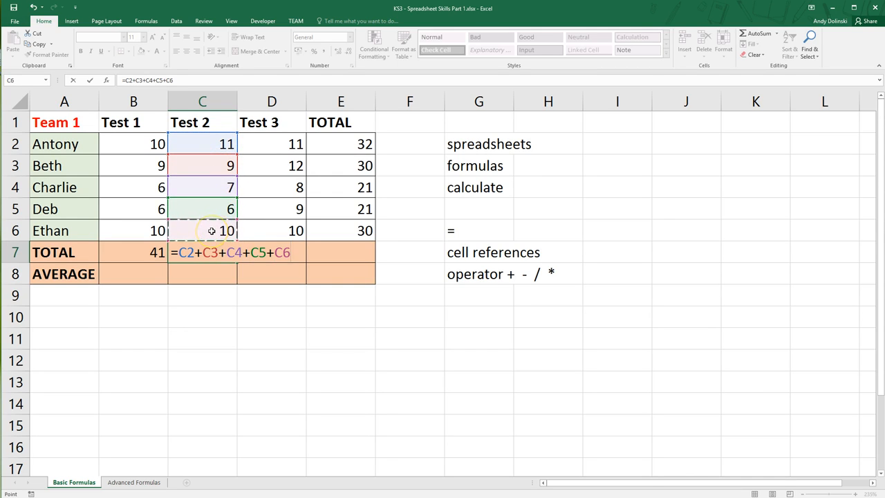
key(Return)
Fill the column total formula from C7 across to D7 and E7
click(227, 256)
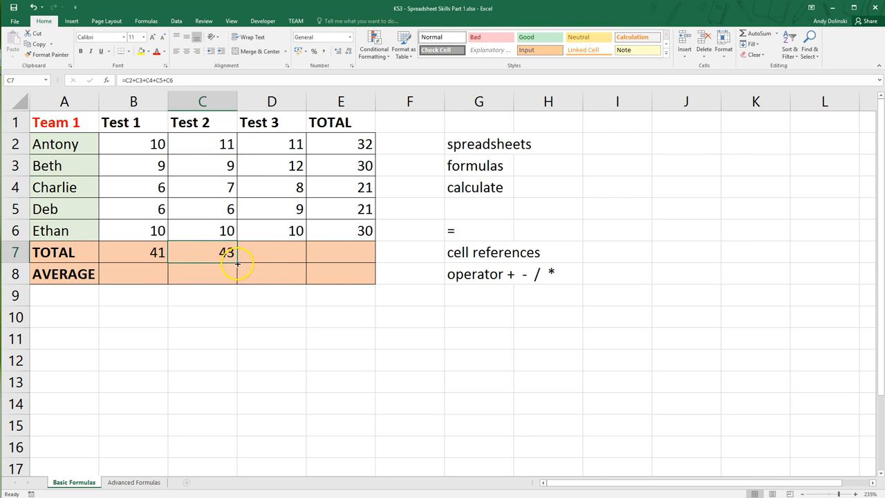
drag(237, 263, 355, 261)
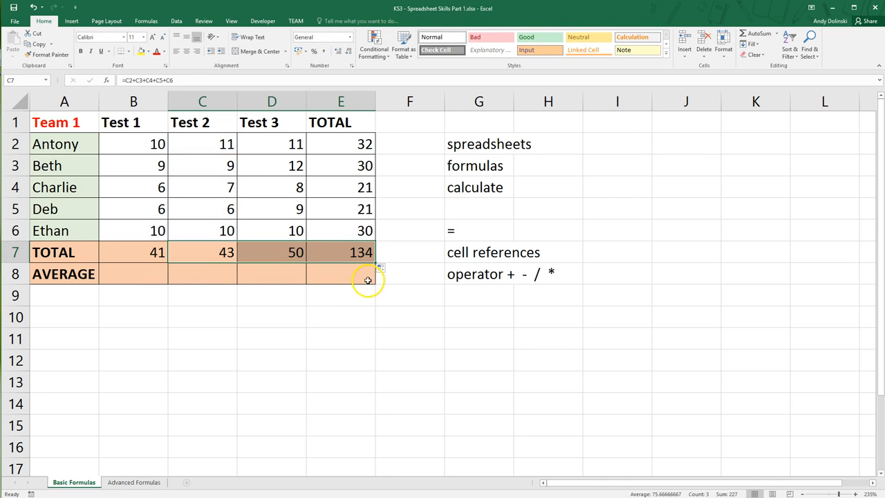
click(361, 297)
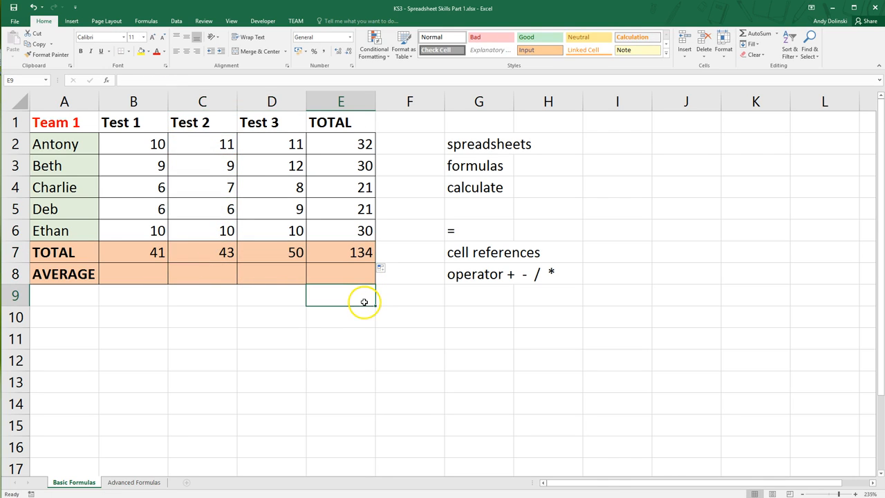
Enter the formula =(B2+B3+B4+B5+B6)/5 in B8 to average the Test 1 scores
click(127, 277)
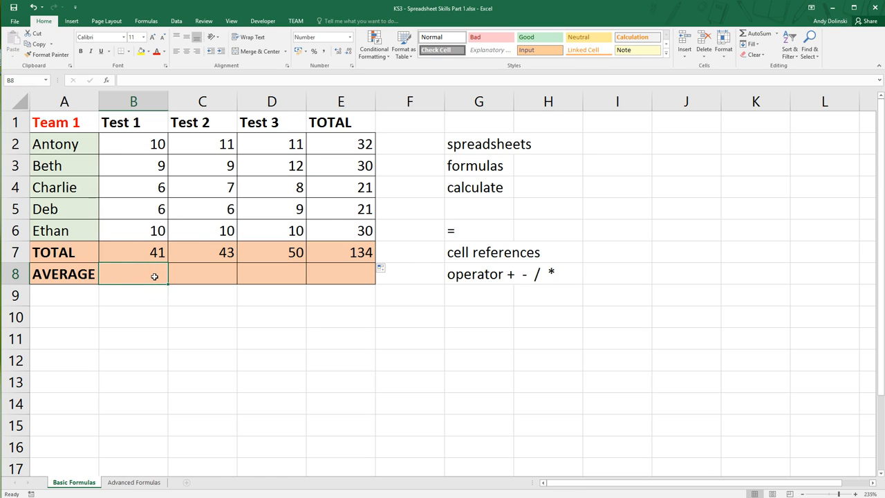
text(=()
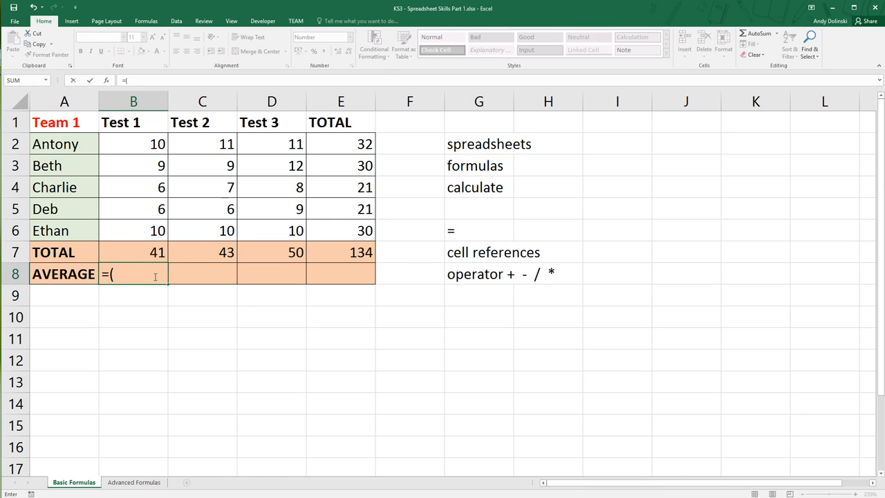
click(156, 144)
text(+)
click(158, 165)
text(+)
click(154, 185)
text(+)
click(158, 208)
text(+)
click(156, 230)
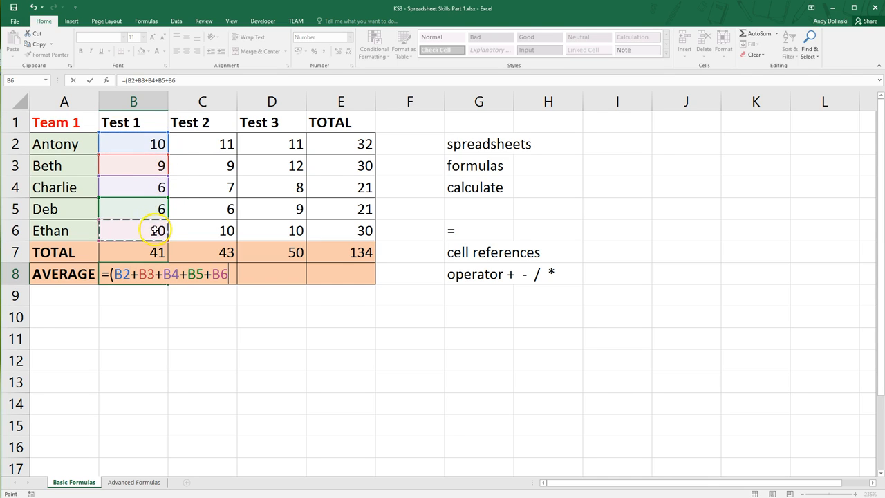
text())
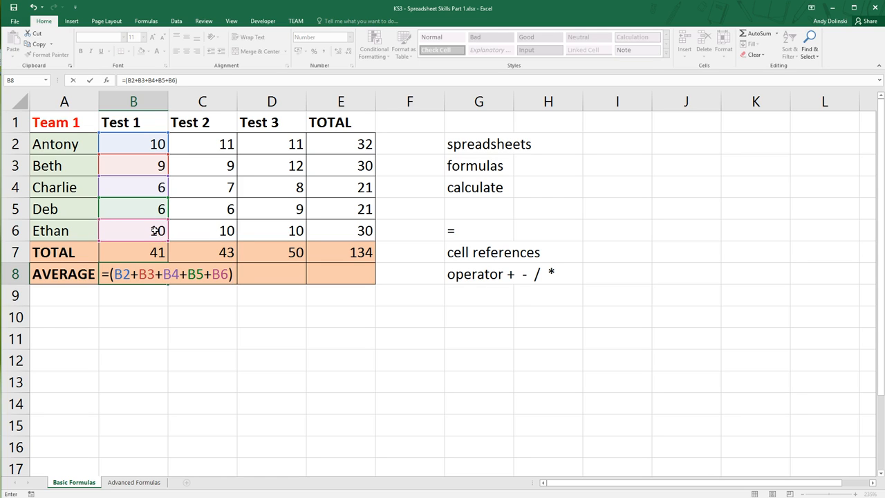
text(/5)
key(Return)
click(154, 275)
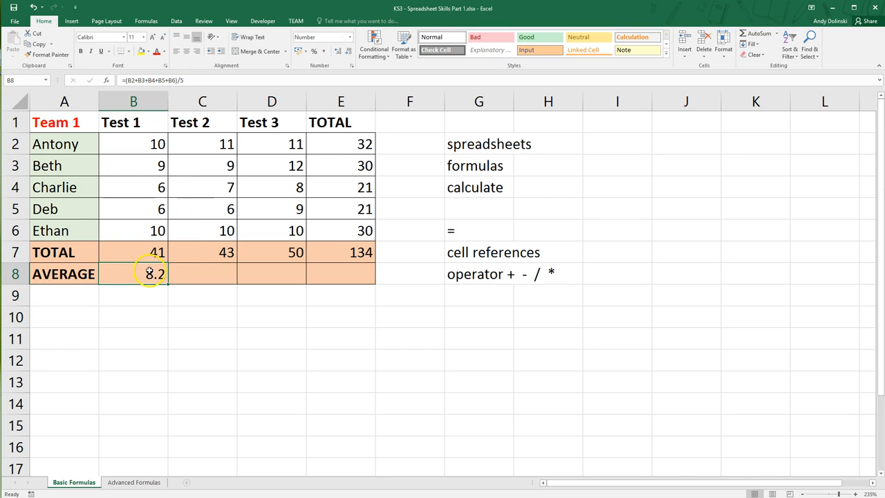
Clear the average formula from the AVERAGE row
drag(168, 285, 141, 276)
click(314, 326)
key(Delete)
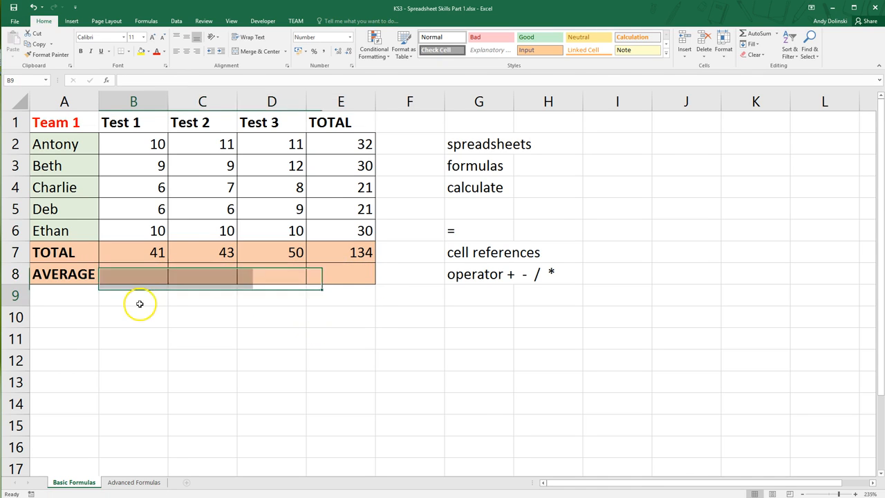
Enter the formula =B7/5 in B8 to average Test 1 from its existing total
click(145, 272)
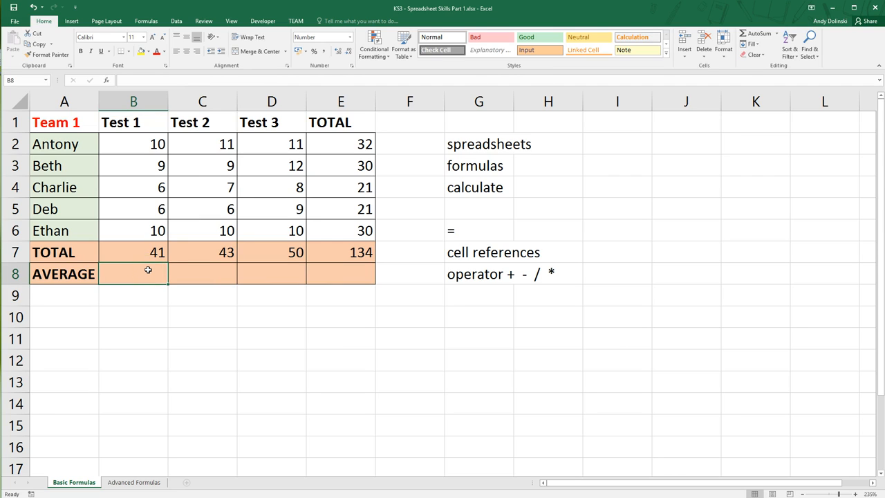
click(153, 254)
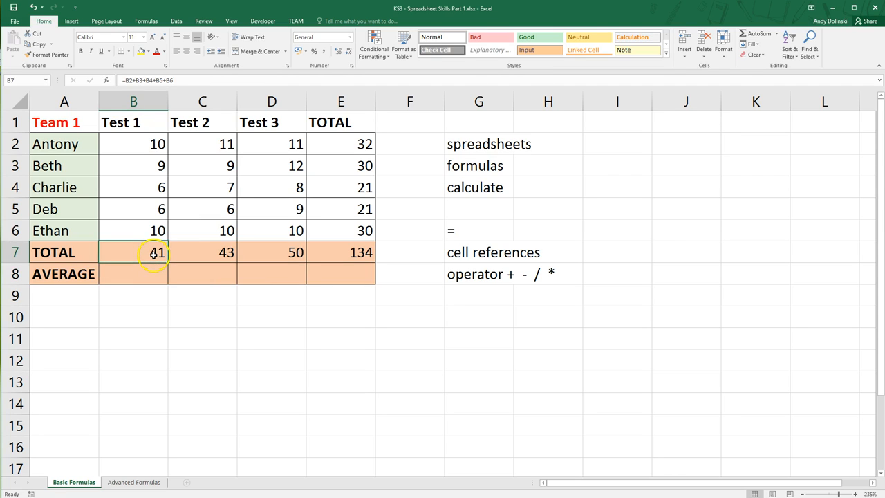
click(151, 274)
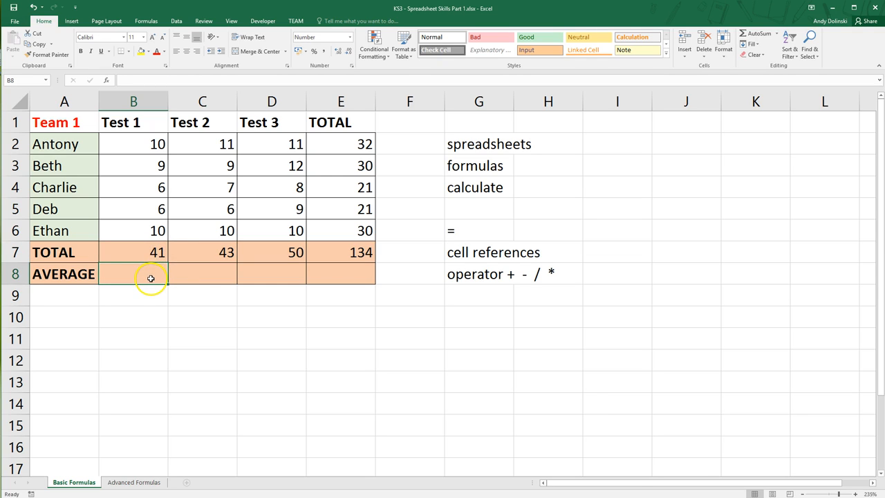
text(=)
scroll(162, 280, down, 1)
scroll(162, 247, up, 1)
click(154, 252)
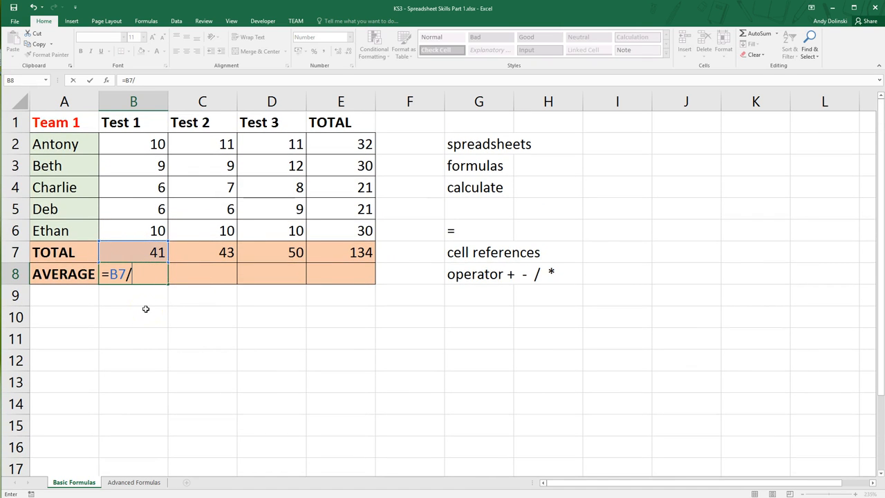
text(/5)
key(Return)
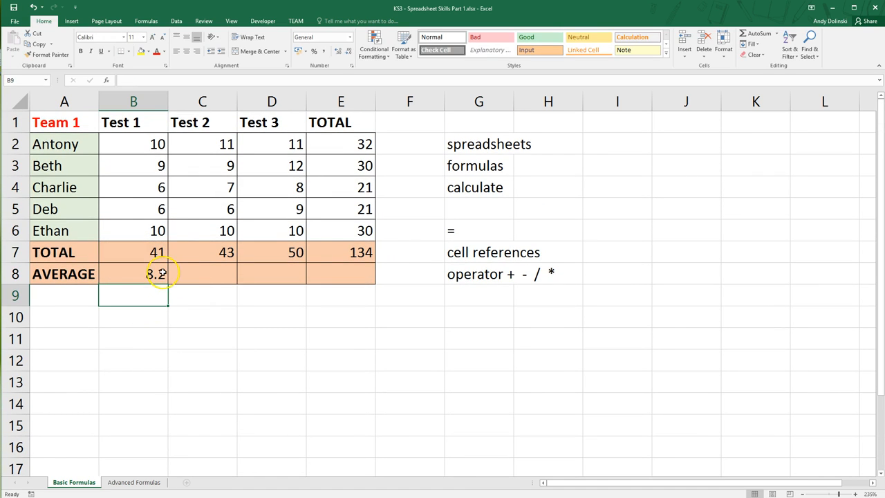
Enter the formula =C7/5 in C8 to average Test 2 from its total
click(202, 274)
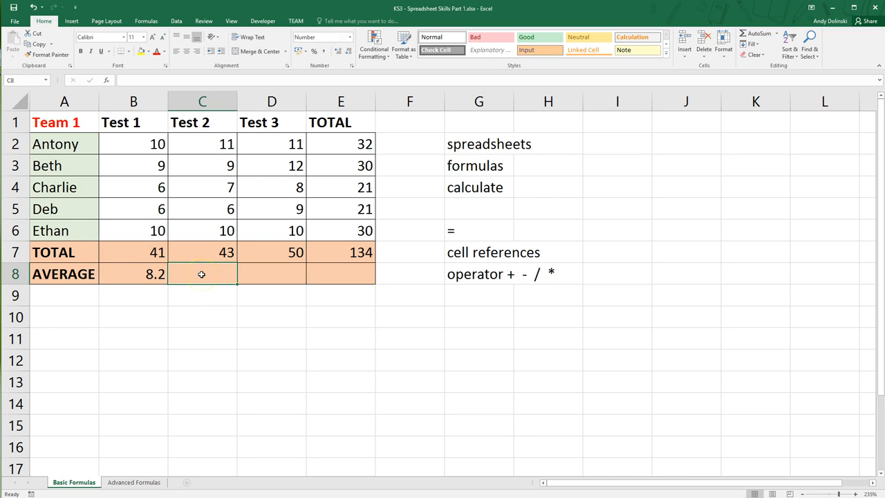
text(=)
click(208, 252)
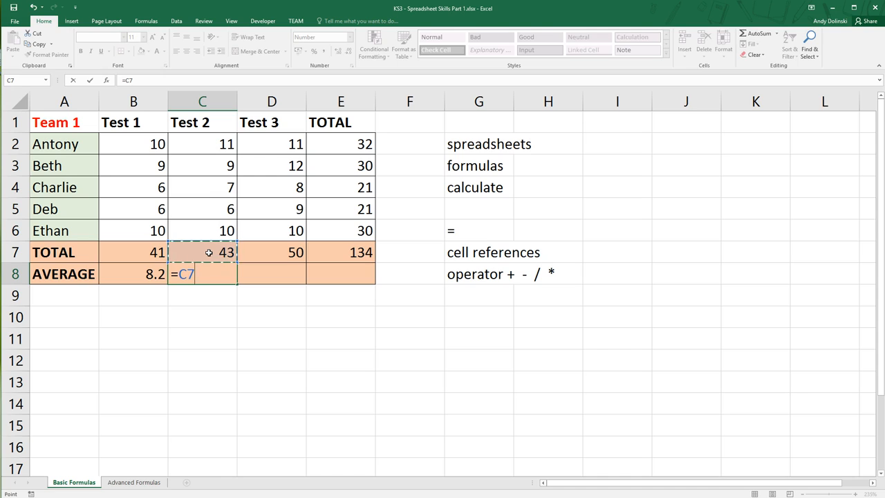
text(/)
key(Return)
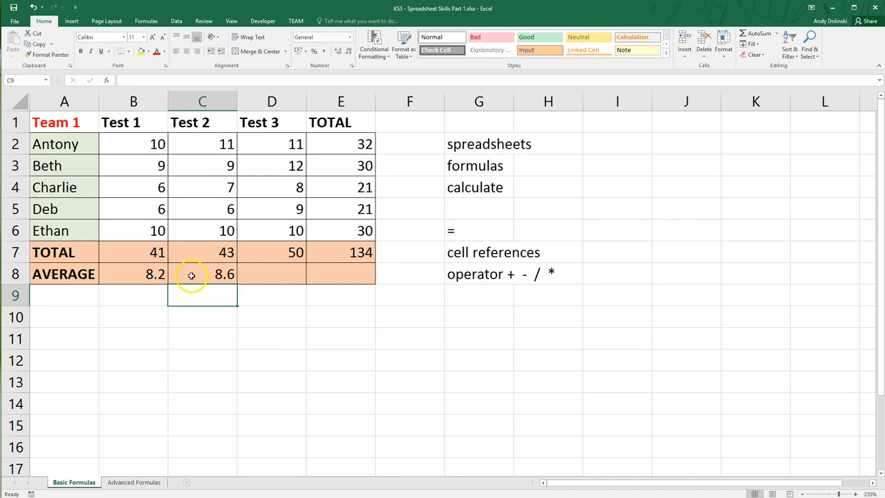
Fill the average formula from C8 across to D8 and E8
click(214, 276)
drag(239, 279, 361, 281)
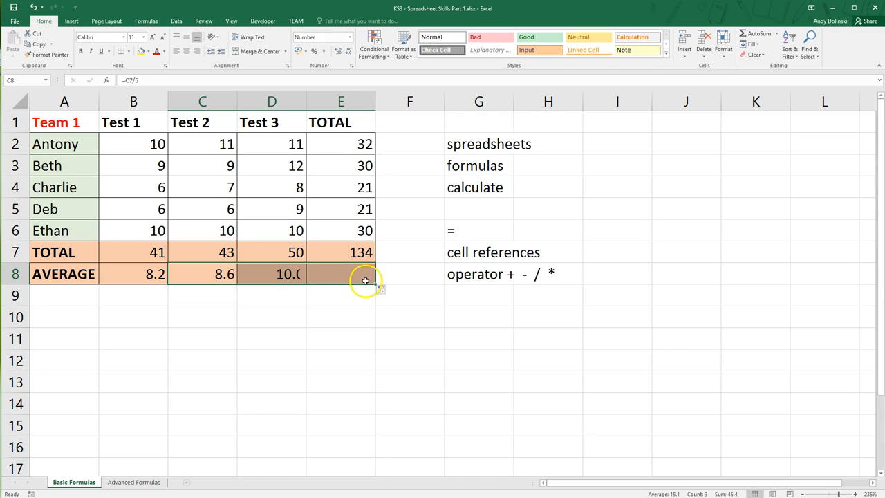
click(357, 300)
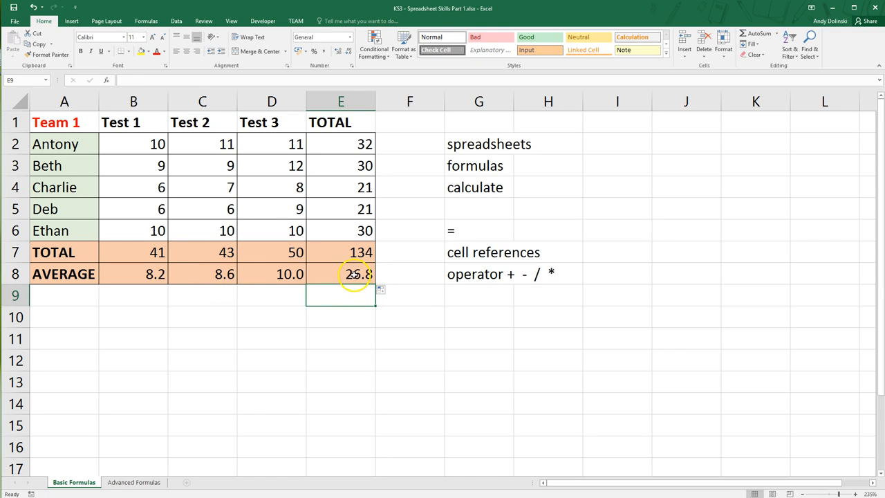
Try showing the averages in B8:E8 with zero, two and three decimal places, and return them to one decimal place
drag(360, 275, 137, 282)
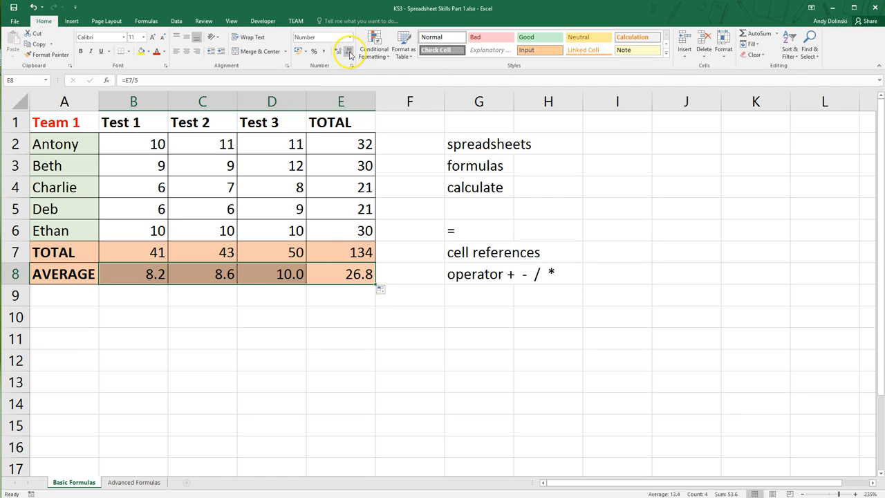
click(350, 54)
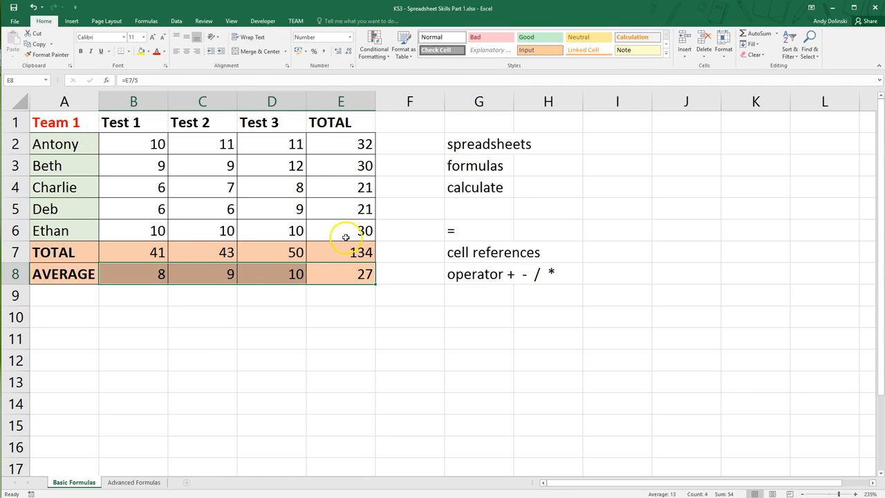
click(339, 54)
click(339, 54)
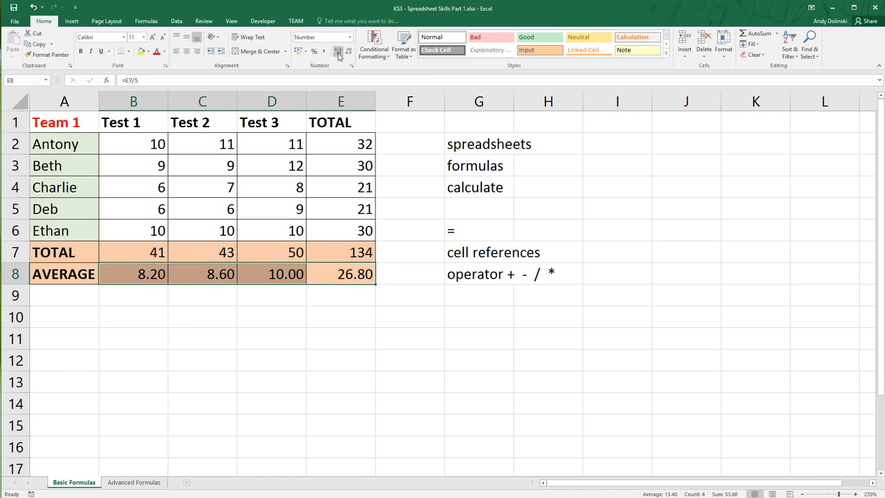
click(338, 54)
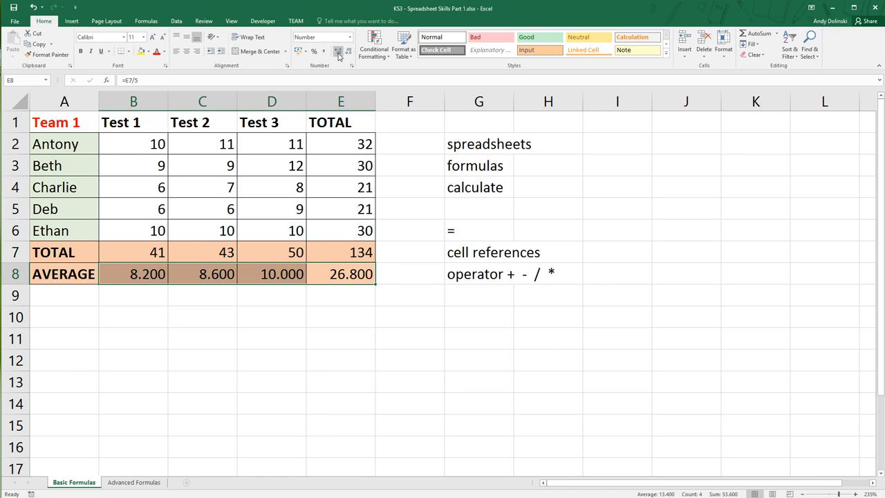
click(349, 52)
click(348, 52)
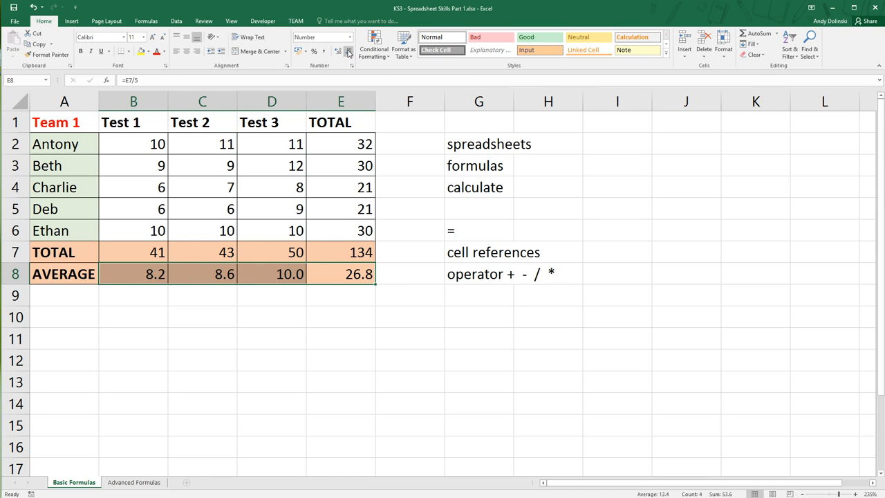
click(184, 294)
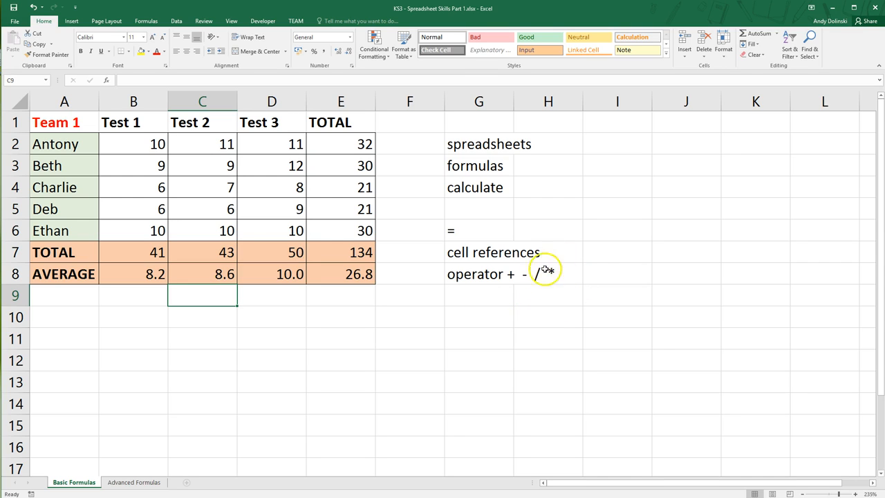
Add the note "numpad" in G10 below the list of operators
click(470, 316)
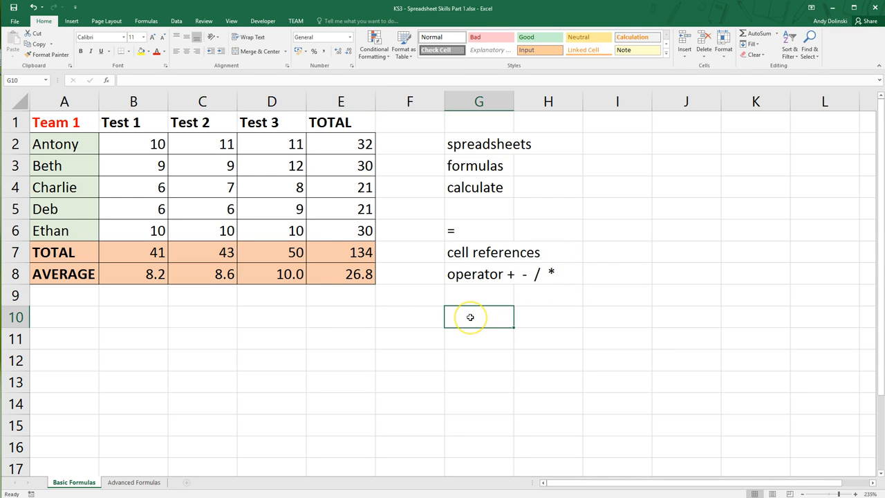
text(numpad)
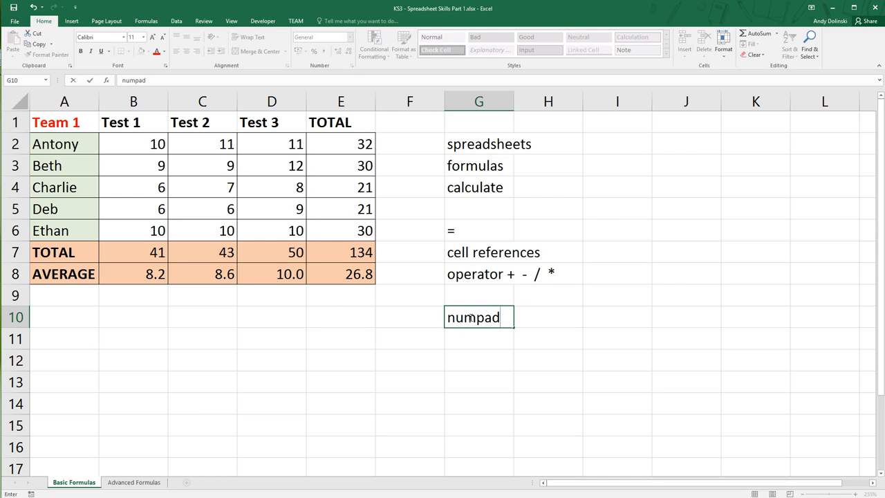
key(Return)
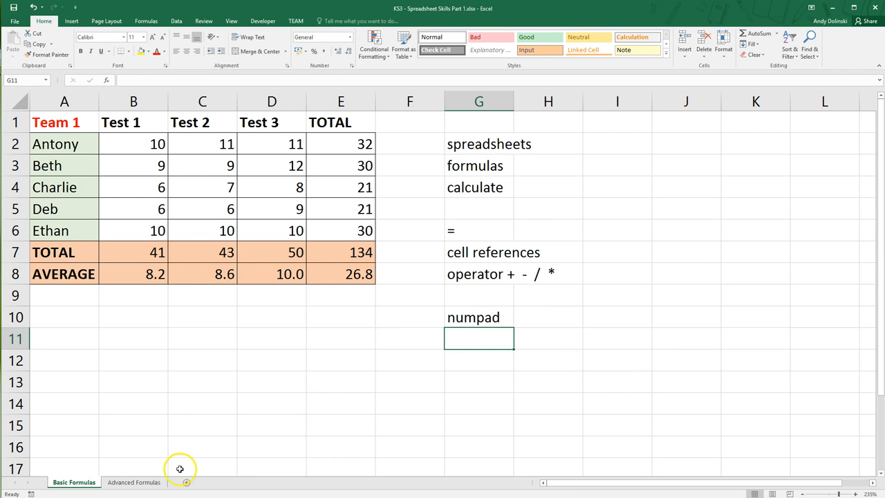
Switch to the Advanced Formulas sheet and select cell D11 below the Team 2 table
click(134, 482)
click(196, 265)
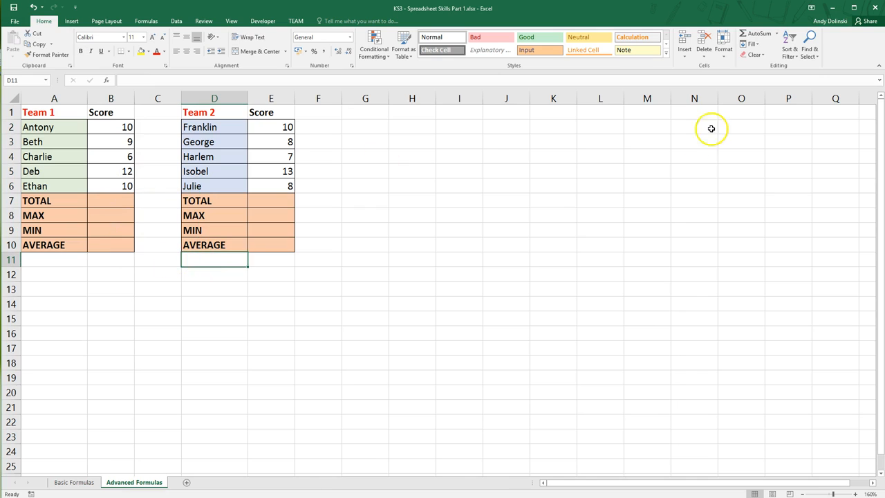